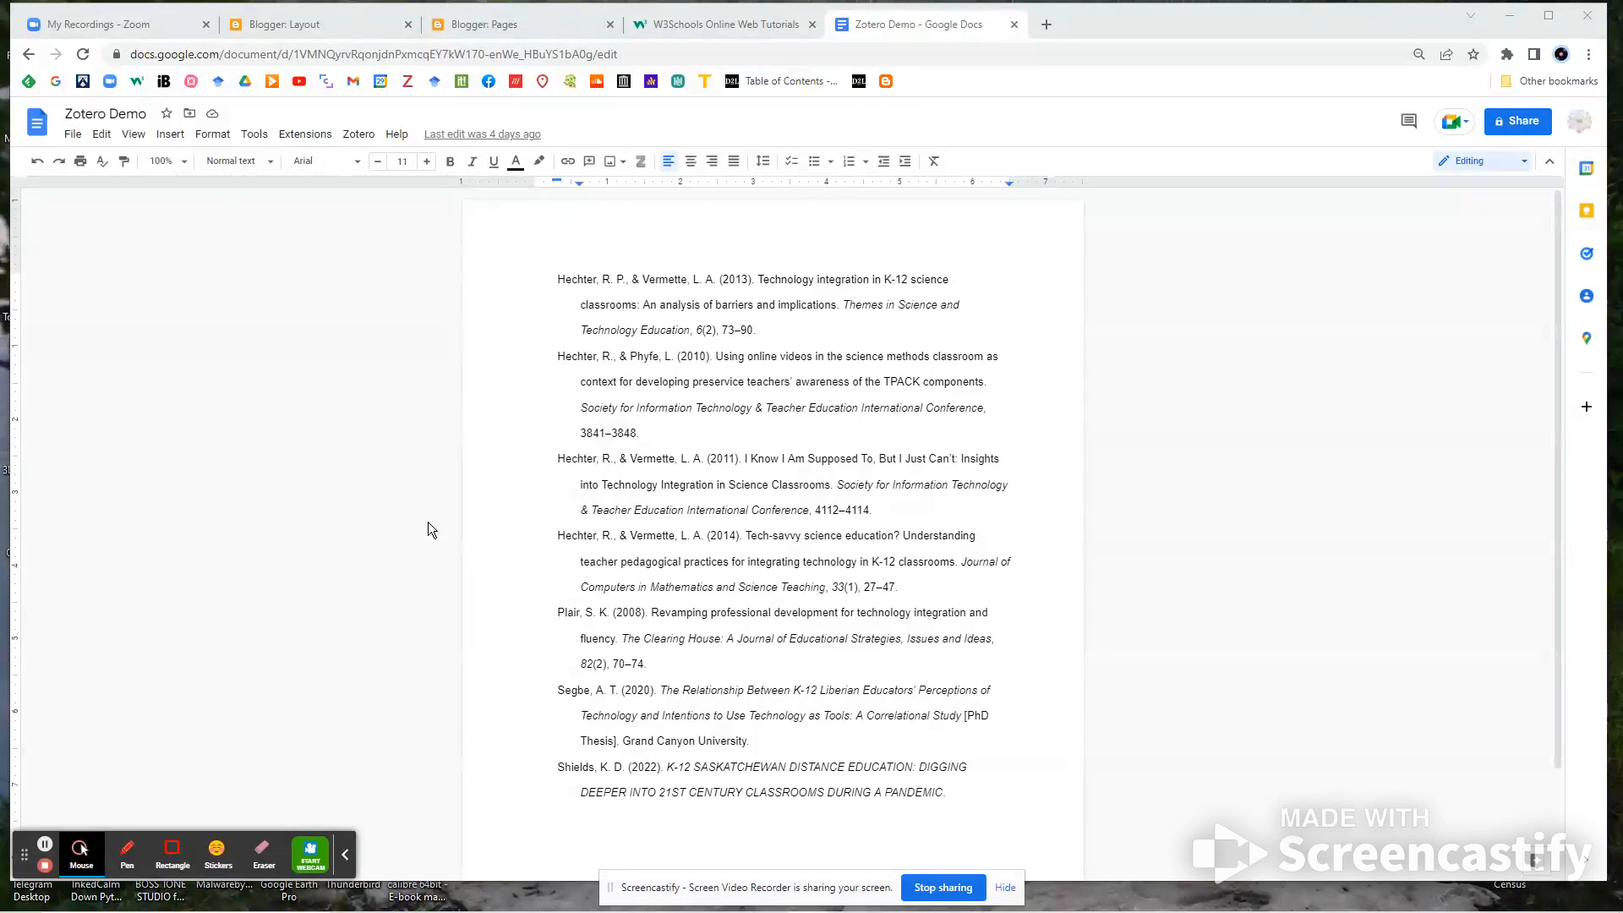
Step: Copy the embed iframe code of the Zotero Demo document from its publish-to-web settings
{"action": "left_click", "coordinate": [72, 135]}
{"action": "mouse_move", "coordinate": [127, 257]}
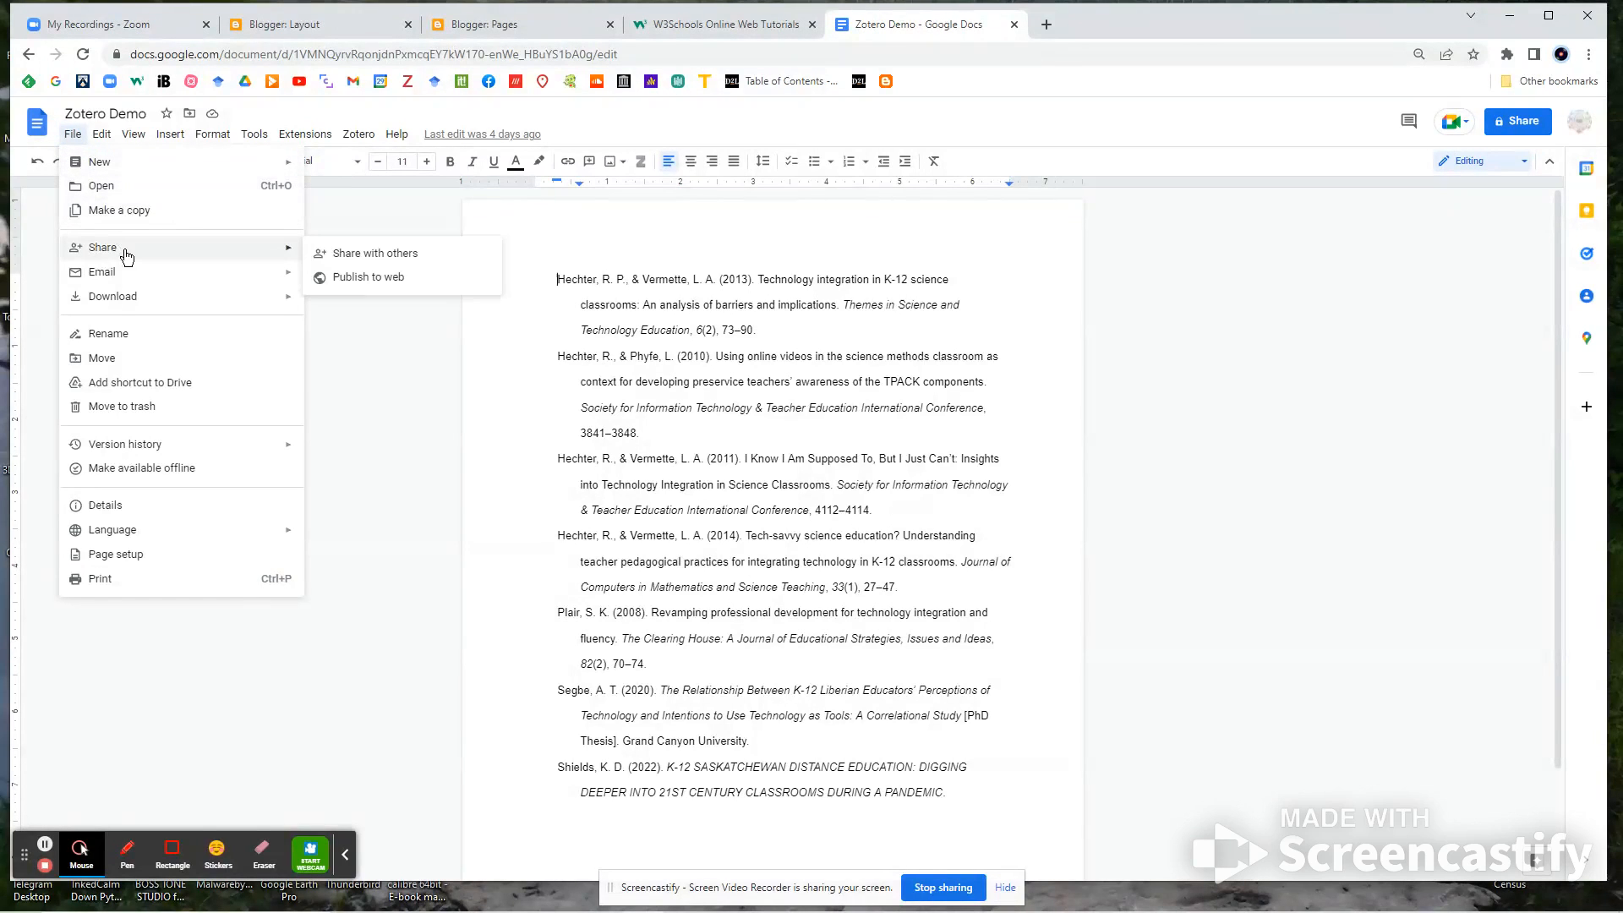
{"action": "left_click", "coordinate": [366, 286]}
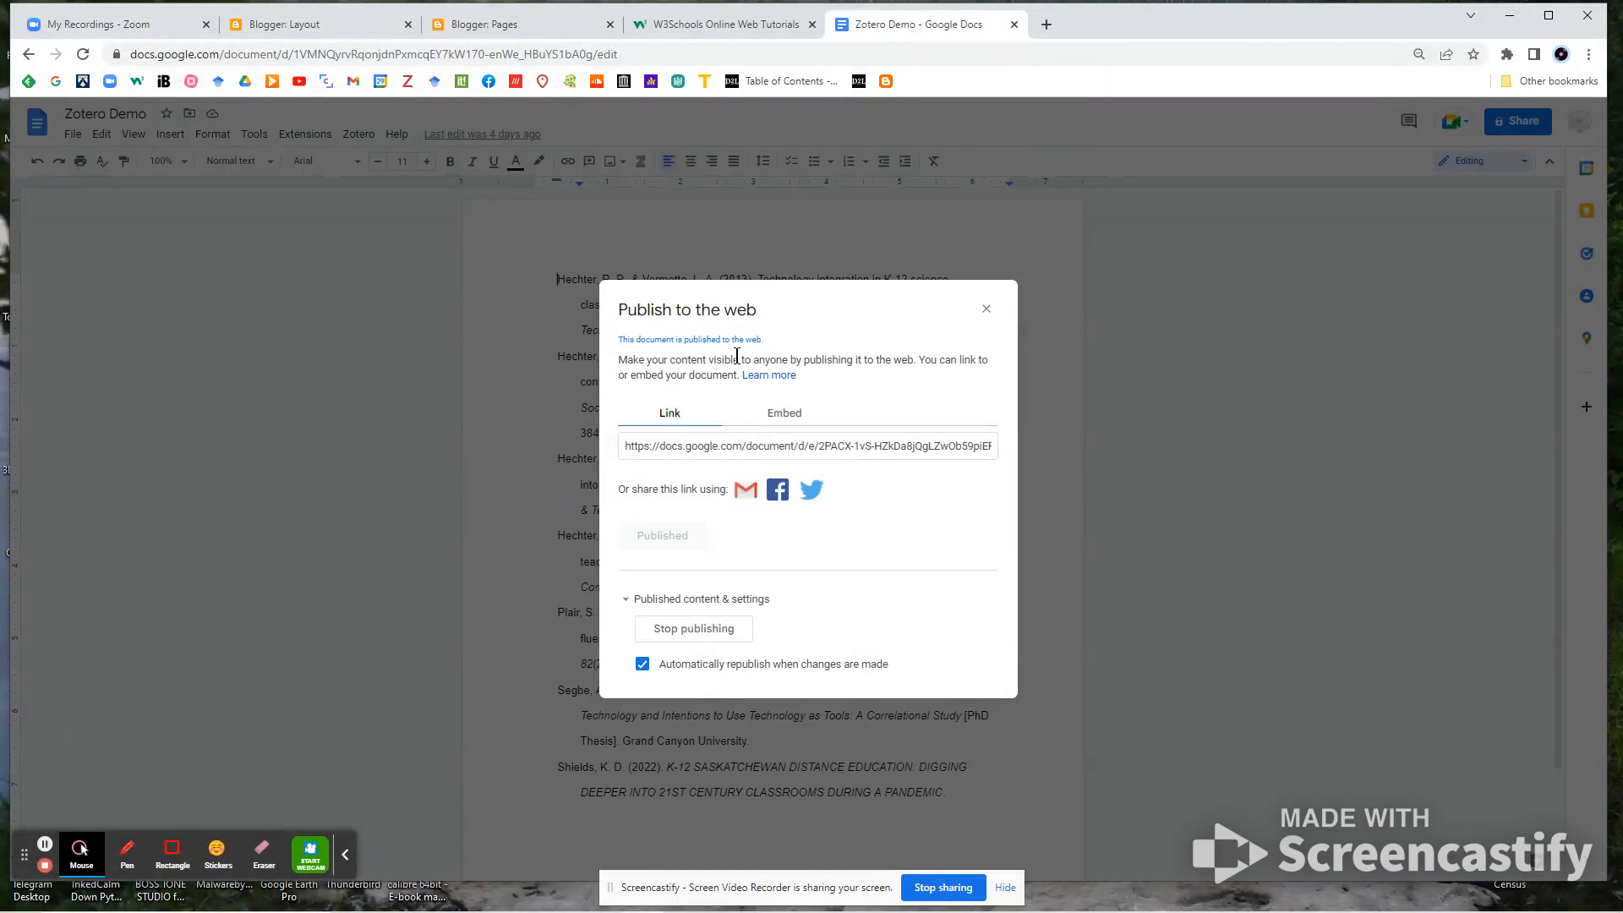
{"action": "left_click", "coordinate": [795, 417]}
{"action": "left_click", "coordinate": [784, 464]}
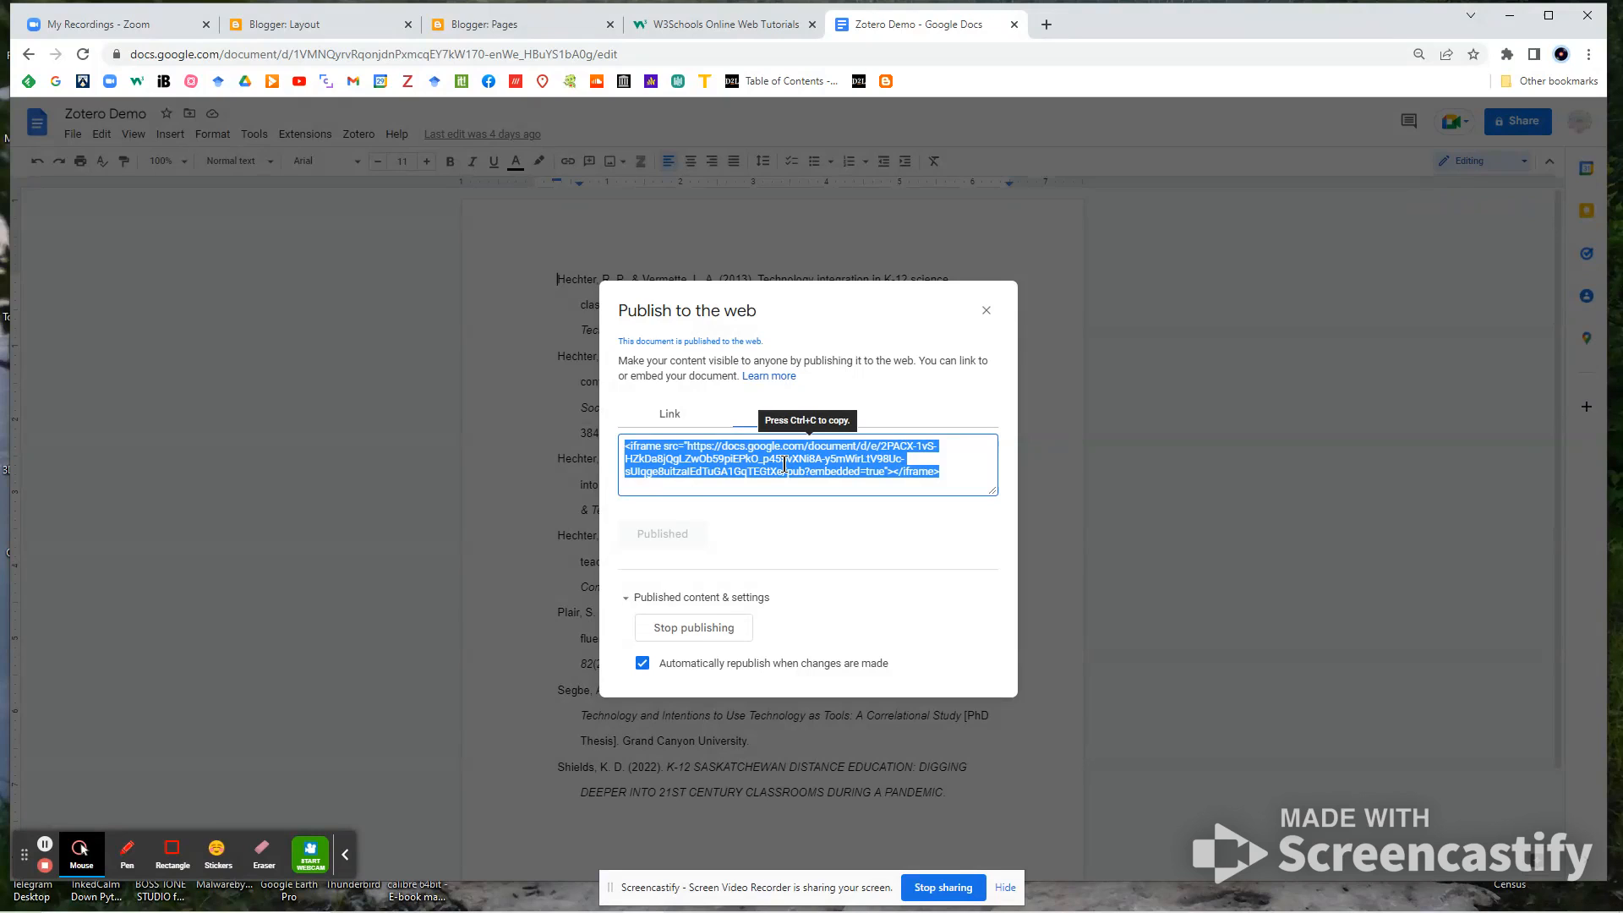
{"action": "key", "text": "ctrl+c"}
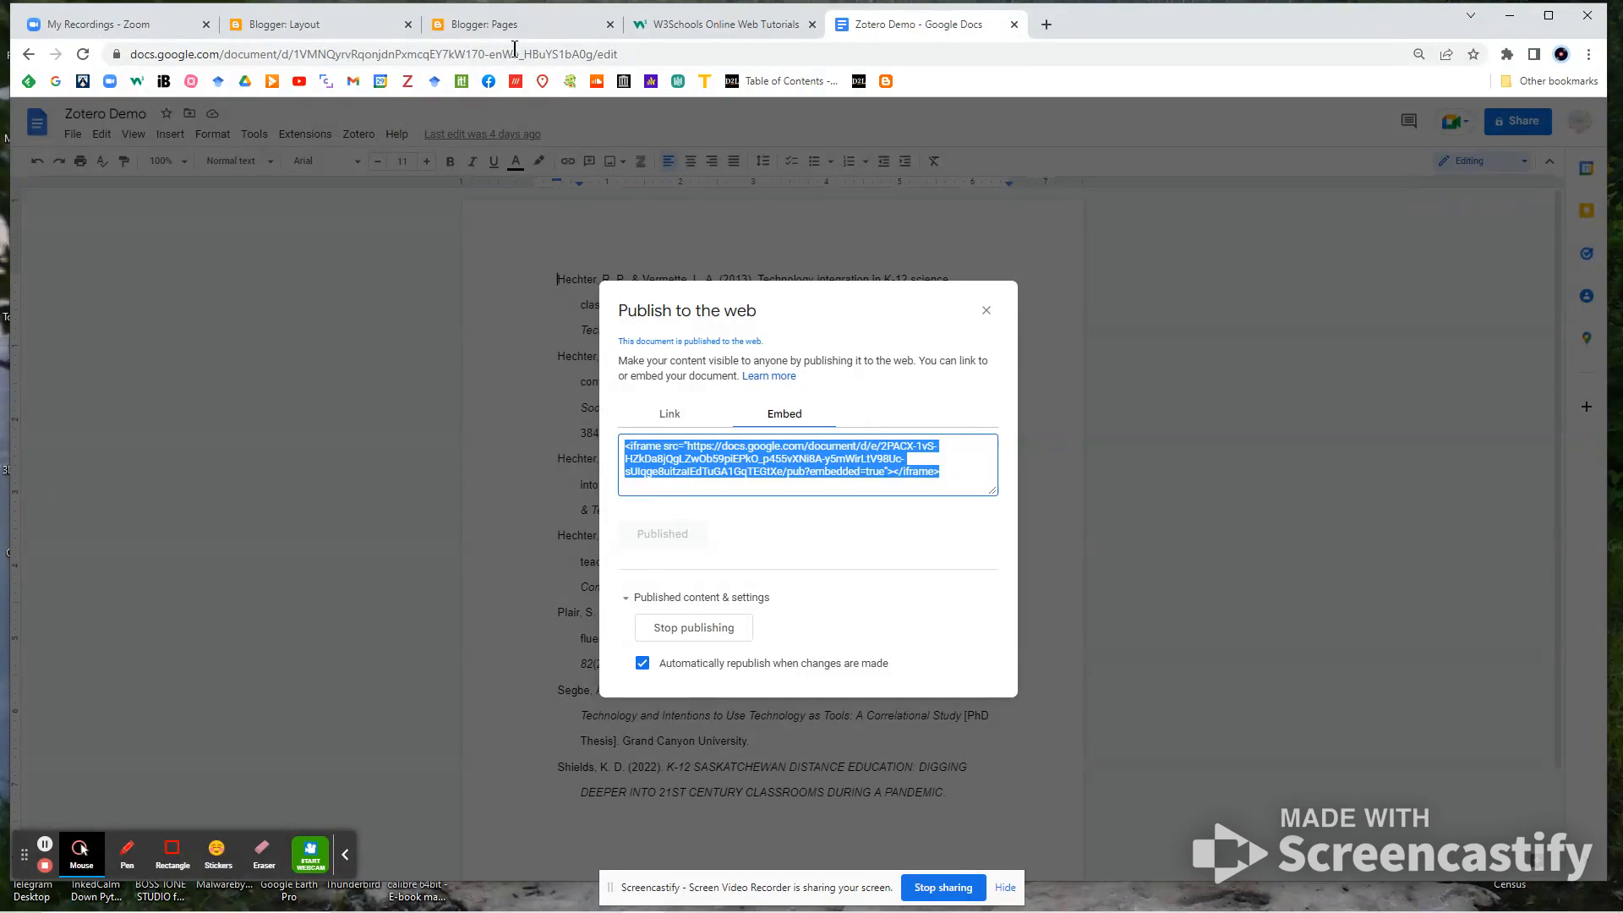
Step: Switch to Blogger, create a new page in the PENT ICT 2022 blog and paste the embed code in HTML view
{"action": "left_click", "coordinate": [498, 26]}
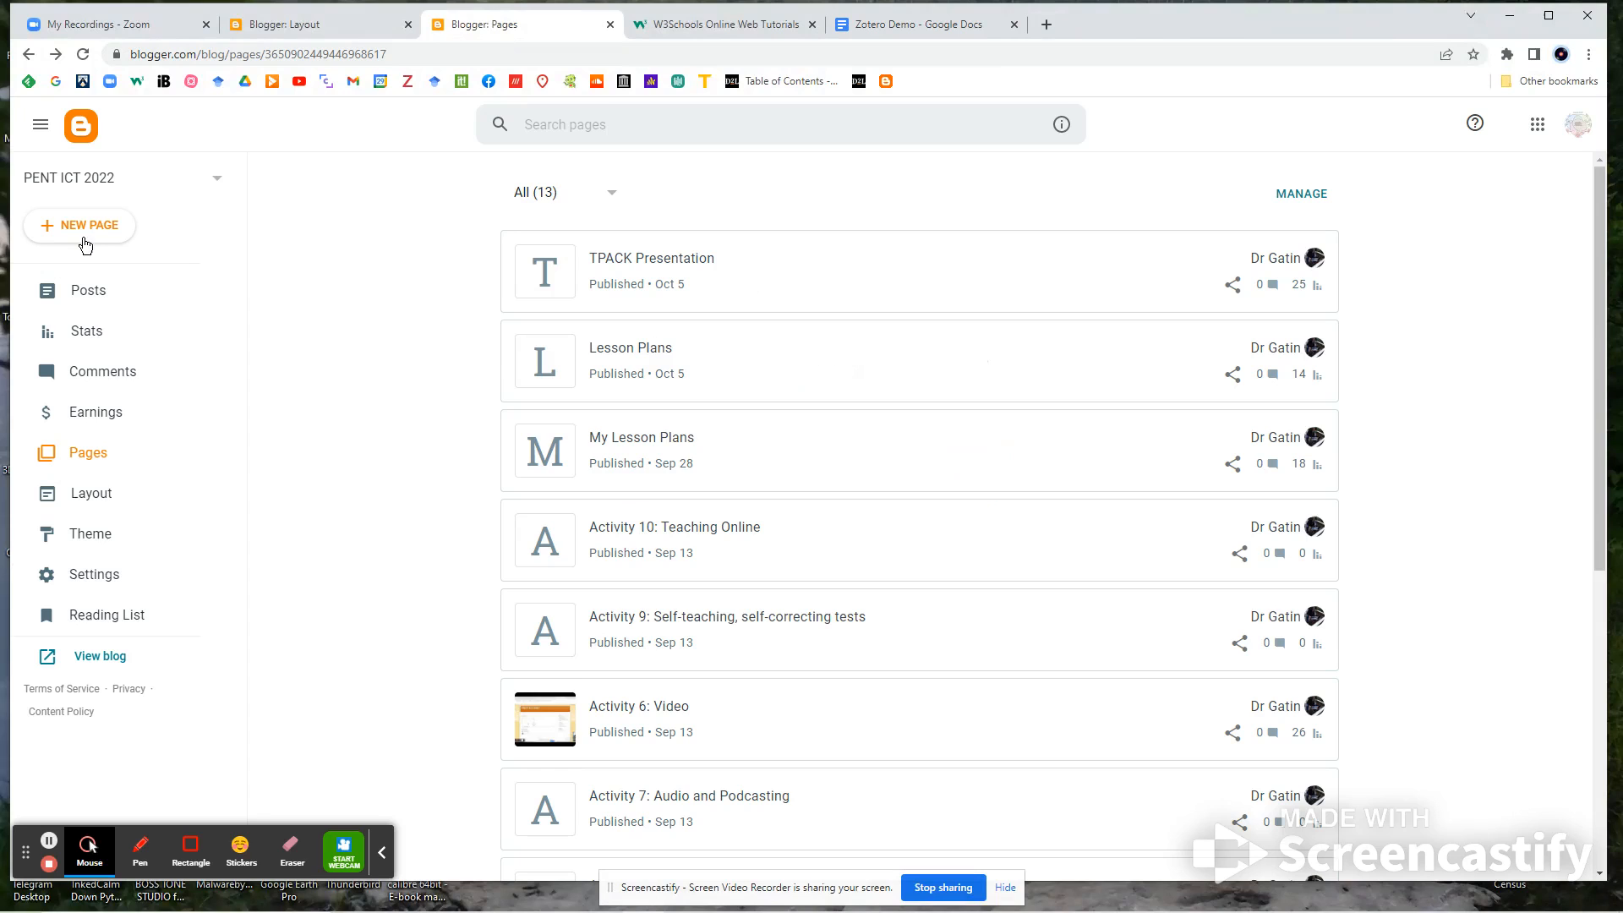
{"action": "left_click", "coordinate": [87, 228]}
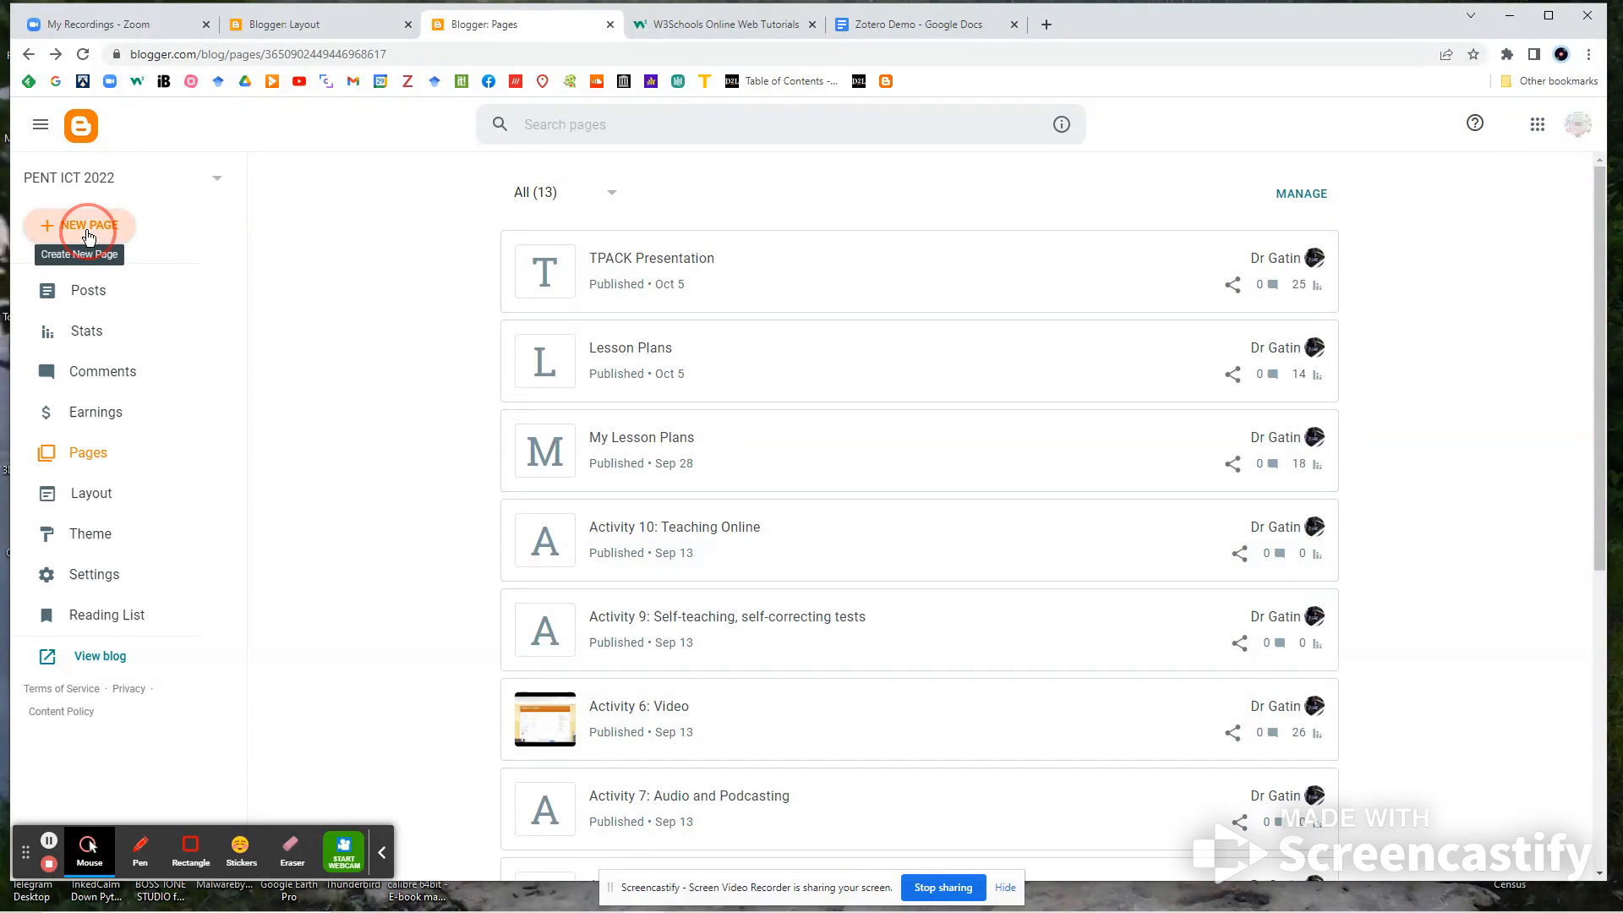
{"action": "left_click", "coordinate": [350, 328]}
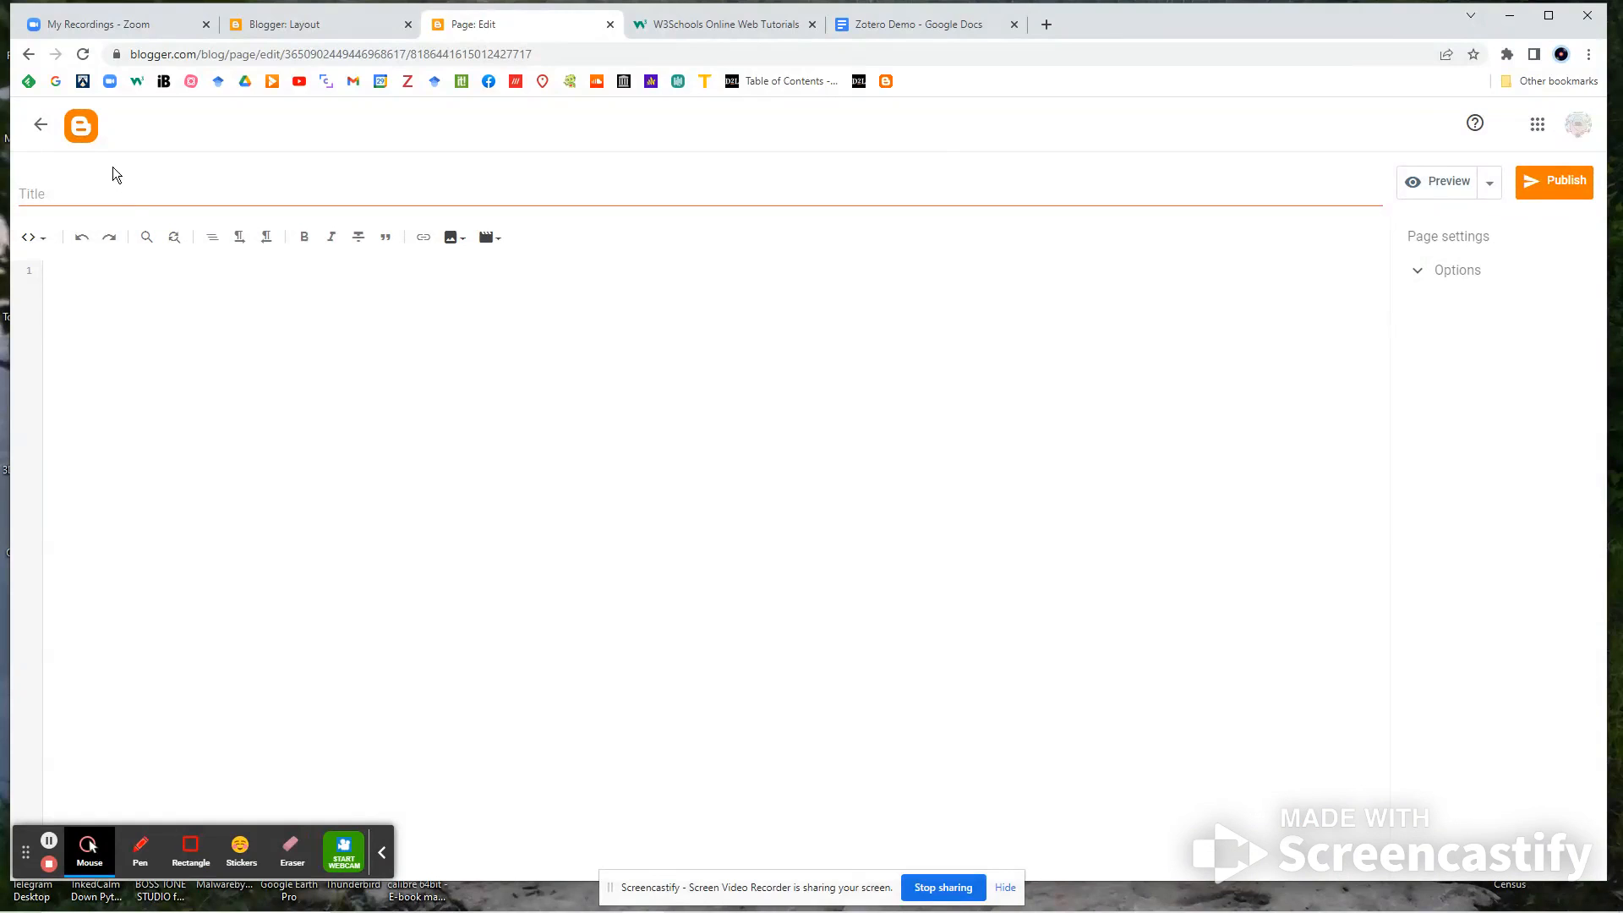
{"action": "left_click", "coordinate": [45, 240]}
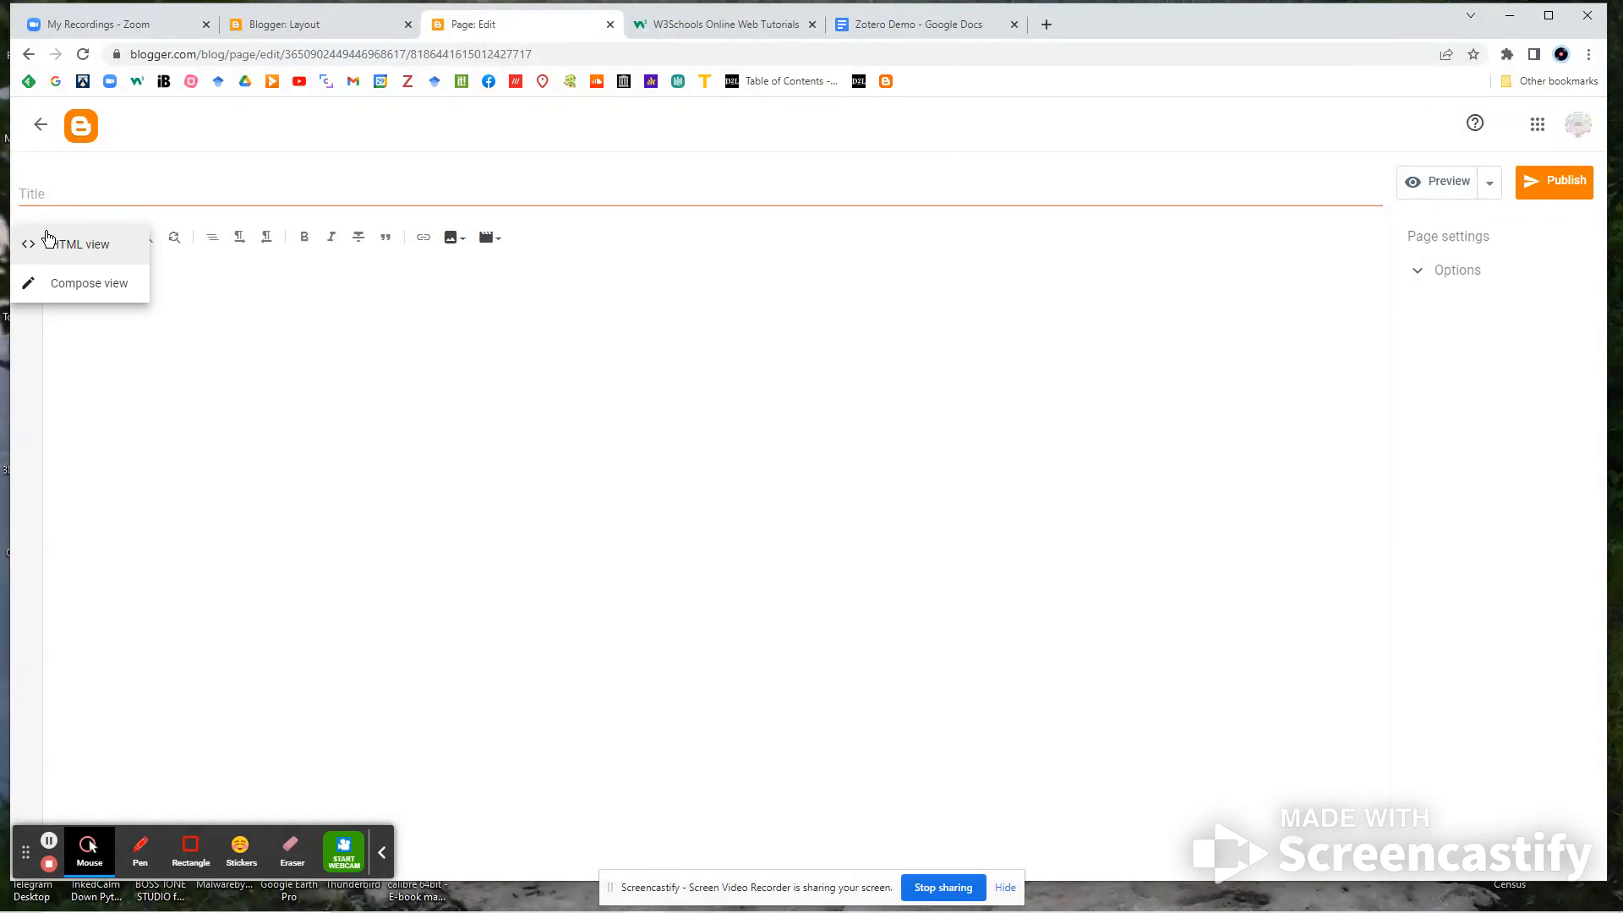
{"action": "left_click", "coordinate": [66, 245]}
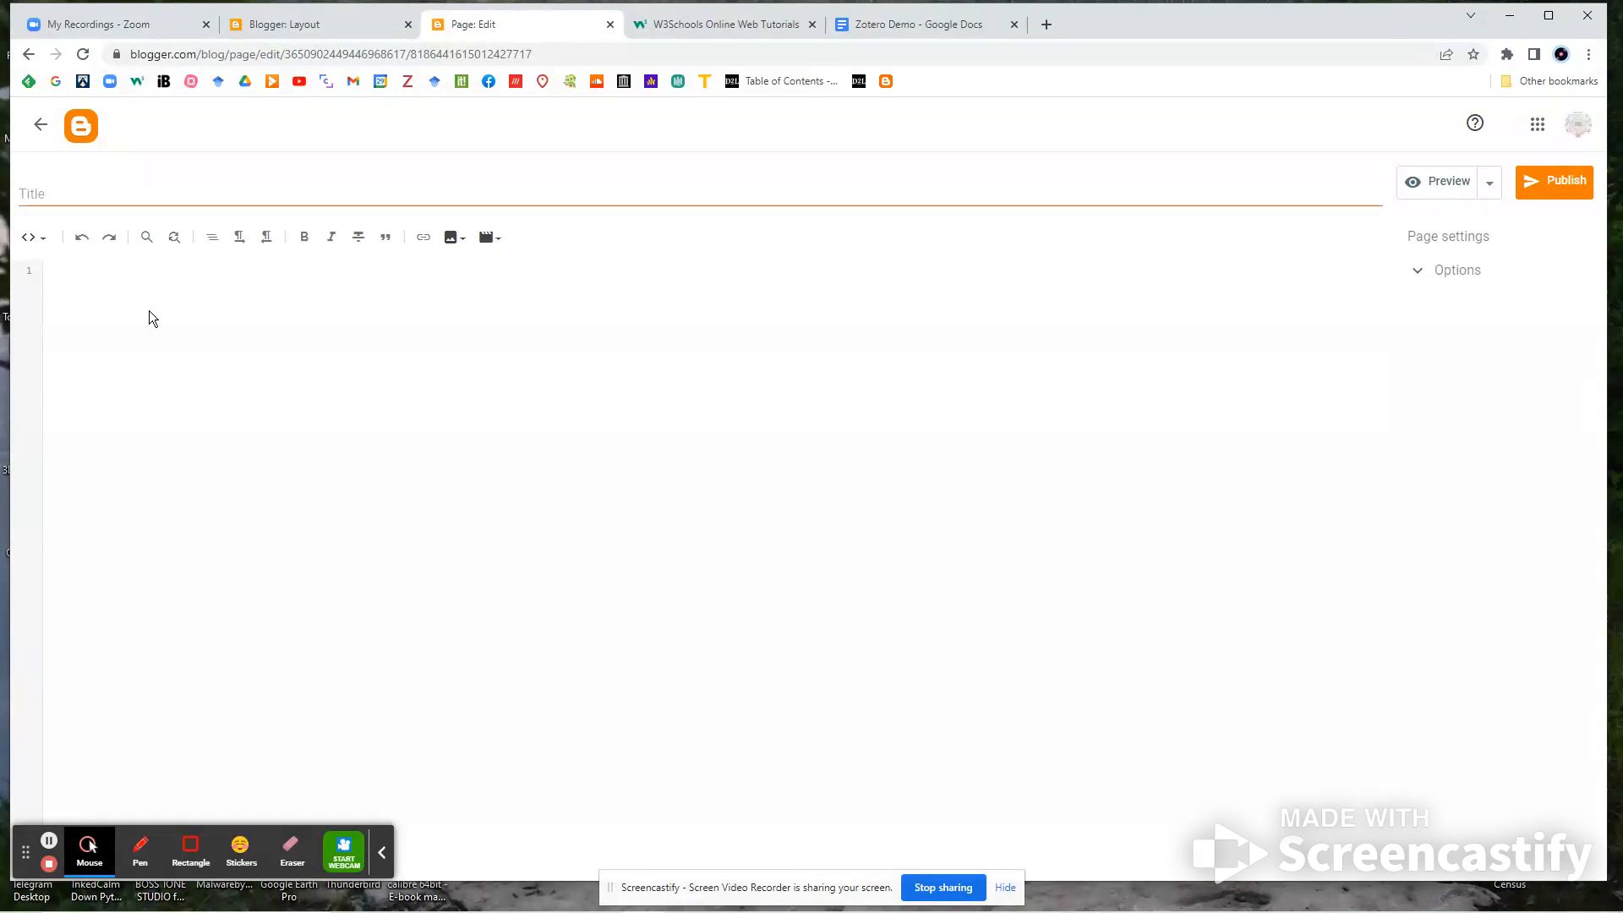
{"action": "key", "text": "ctrl+v"}
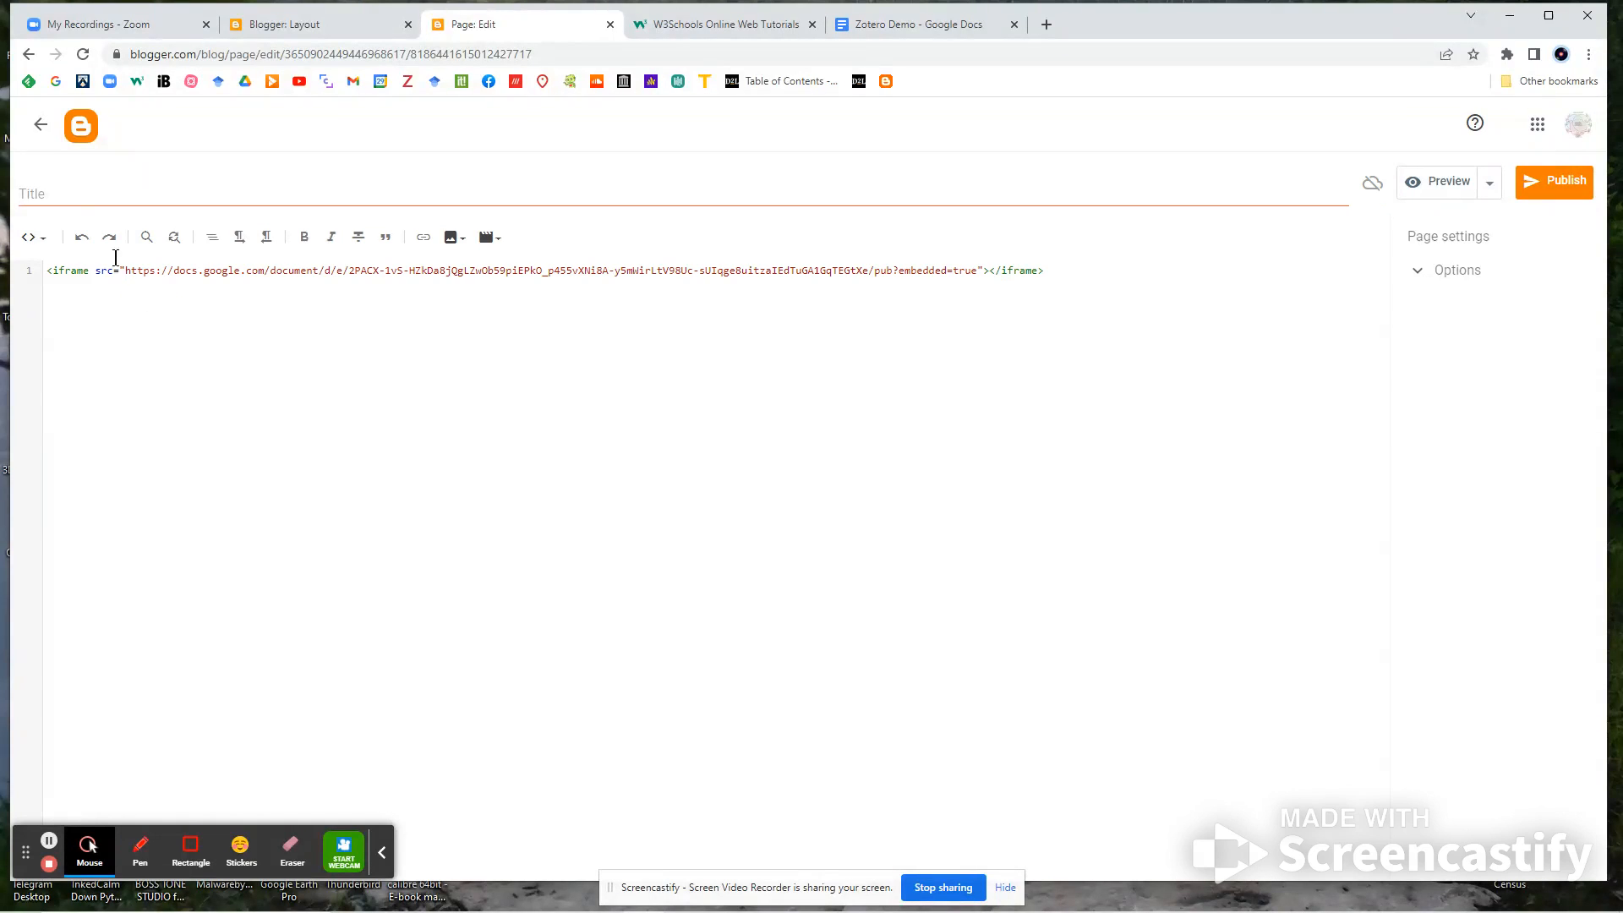
Step: Title the page "Zotero Bibliography" and publish it to the blog
{"action": "left_click", "coordinate": [71, 198]}
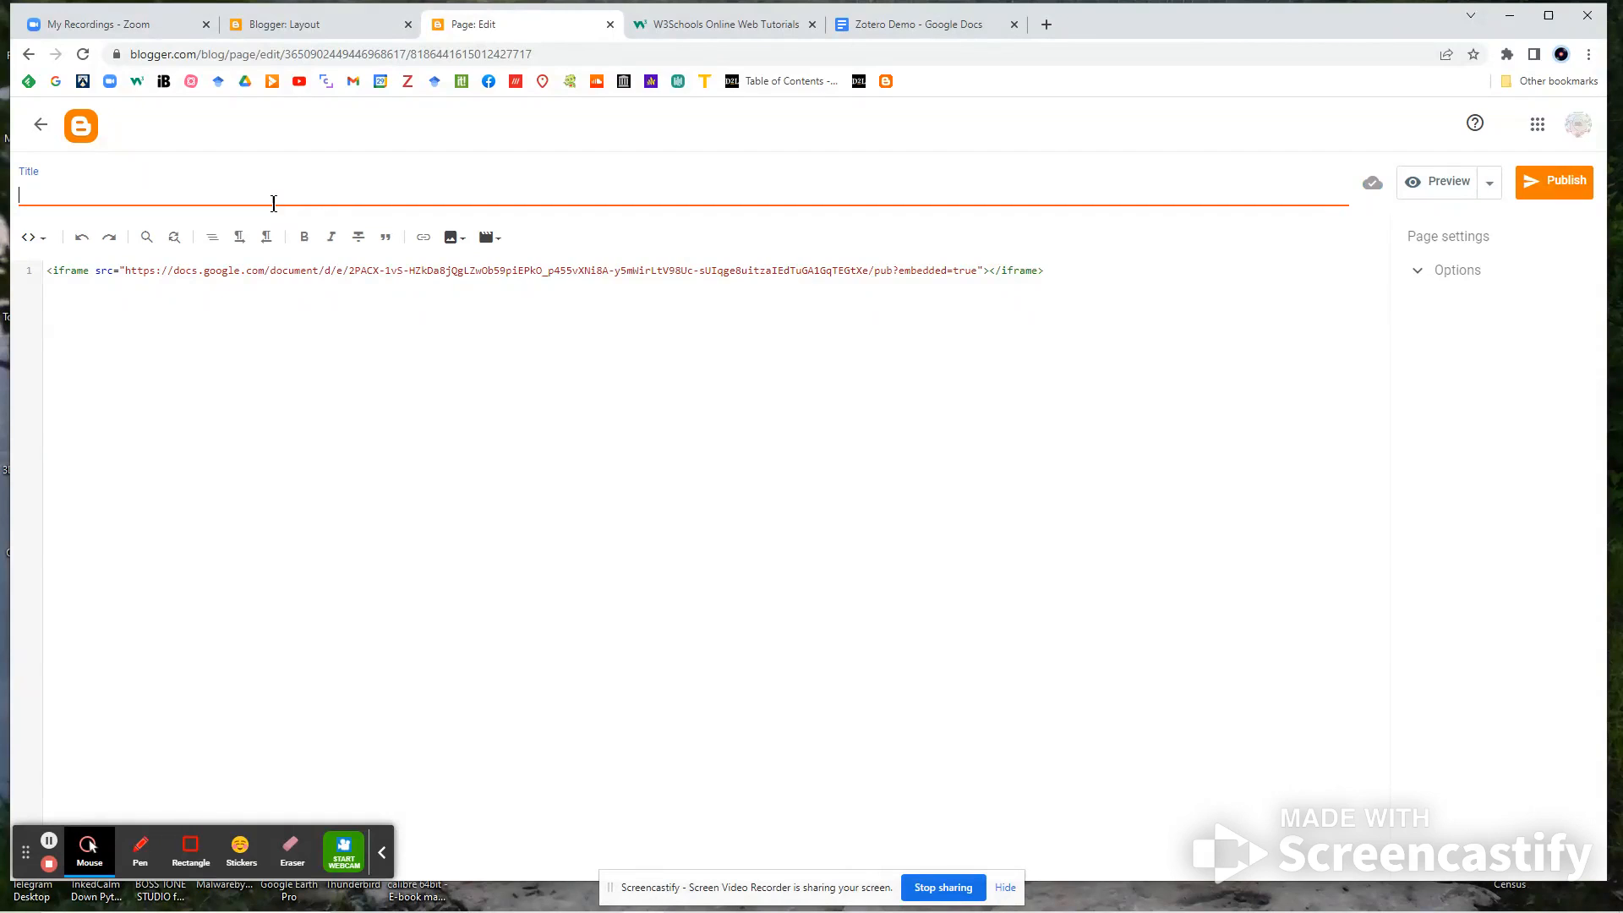
{"action": "type", "text": "Zotero Biblioghraph"}
{"action": "key", "text": "BackSpace"}
{"action": "key", "text": "BackSpace"}
{"action": "key", "text": "BackSpace"}
{"action": "key", "text": "BackSpace"}
{"action": "key", "text": "BackSpace"}
{"action": "type", "text": "raphy"}
{"action": "left_click", "coordinate": [1558, 189]}
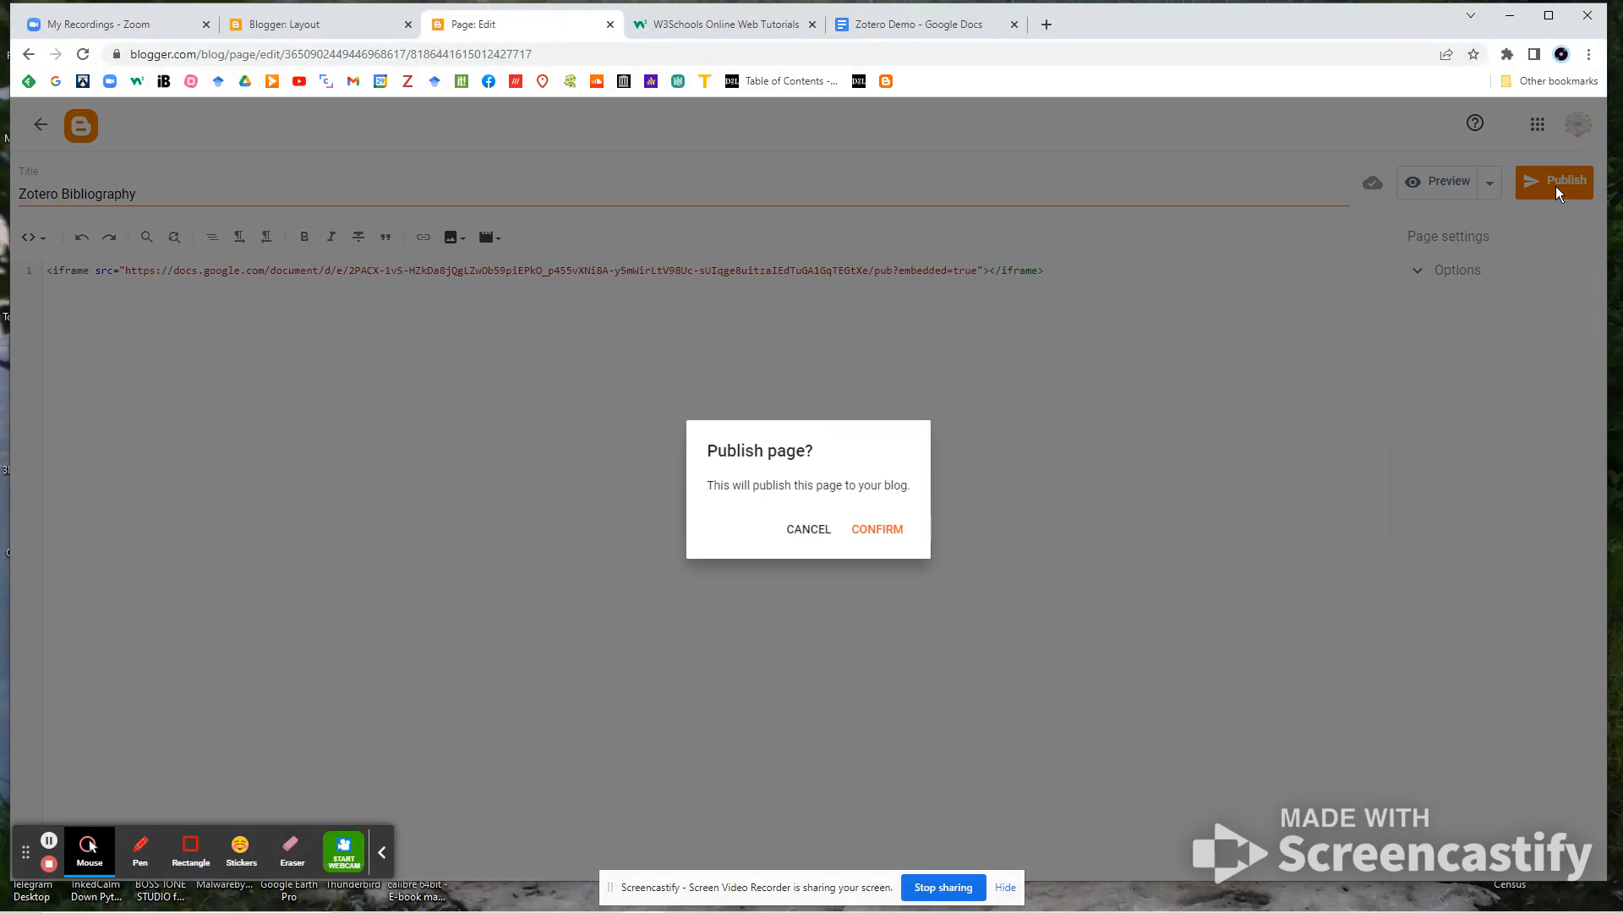
{"action": "left_click", "coordinate": [875, 527]}
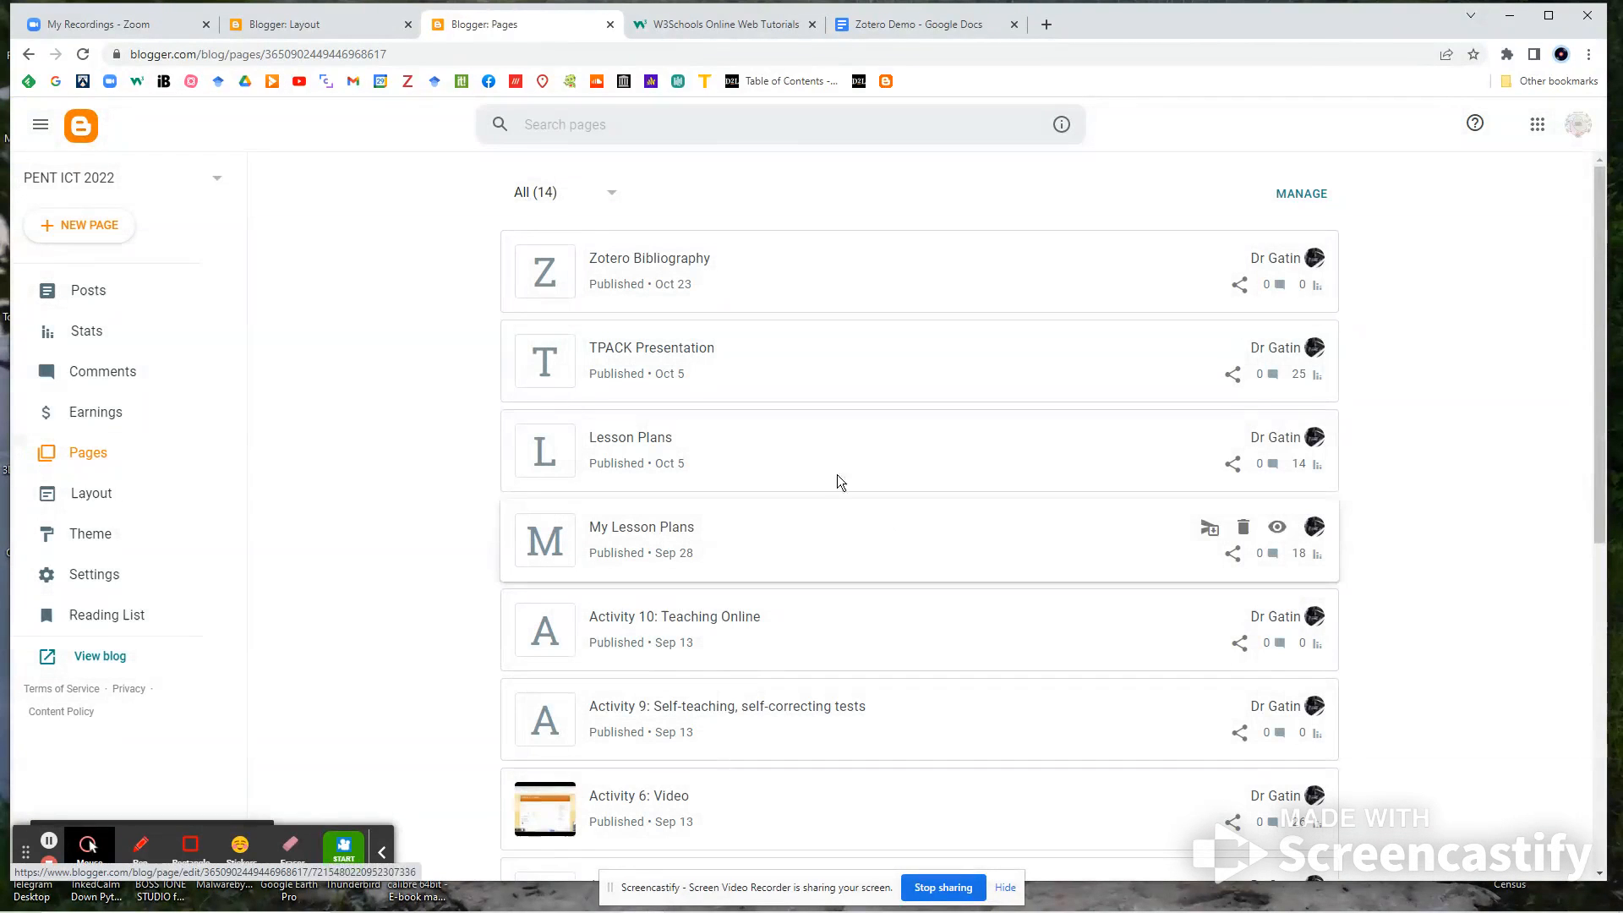
Step: Reopen the Zotero Bibliography page for editing and preview how the embedded document is displayed
{"action": "left_click", "coordinate": [689, 272]}
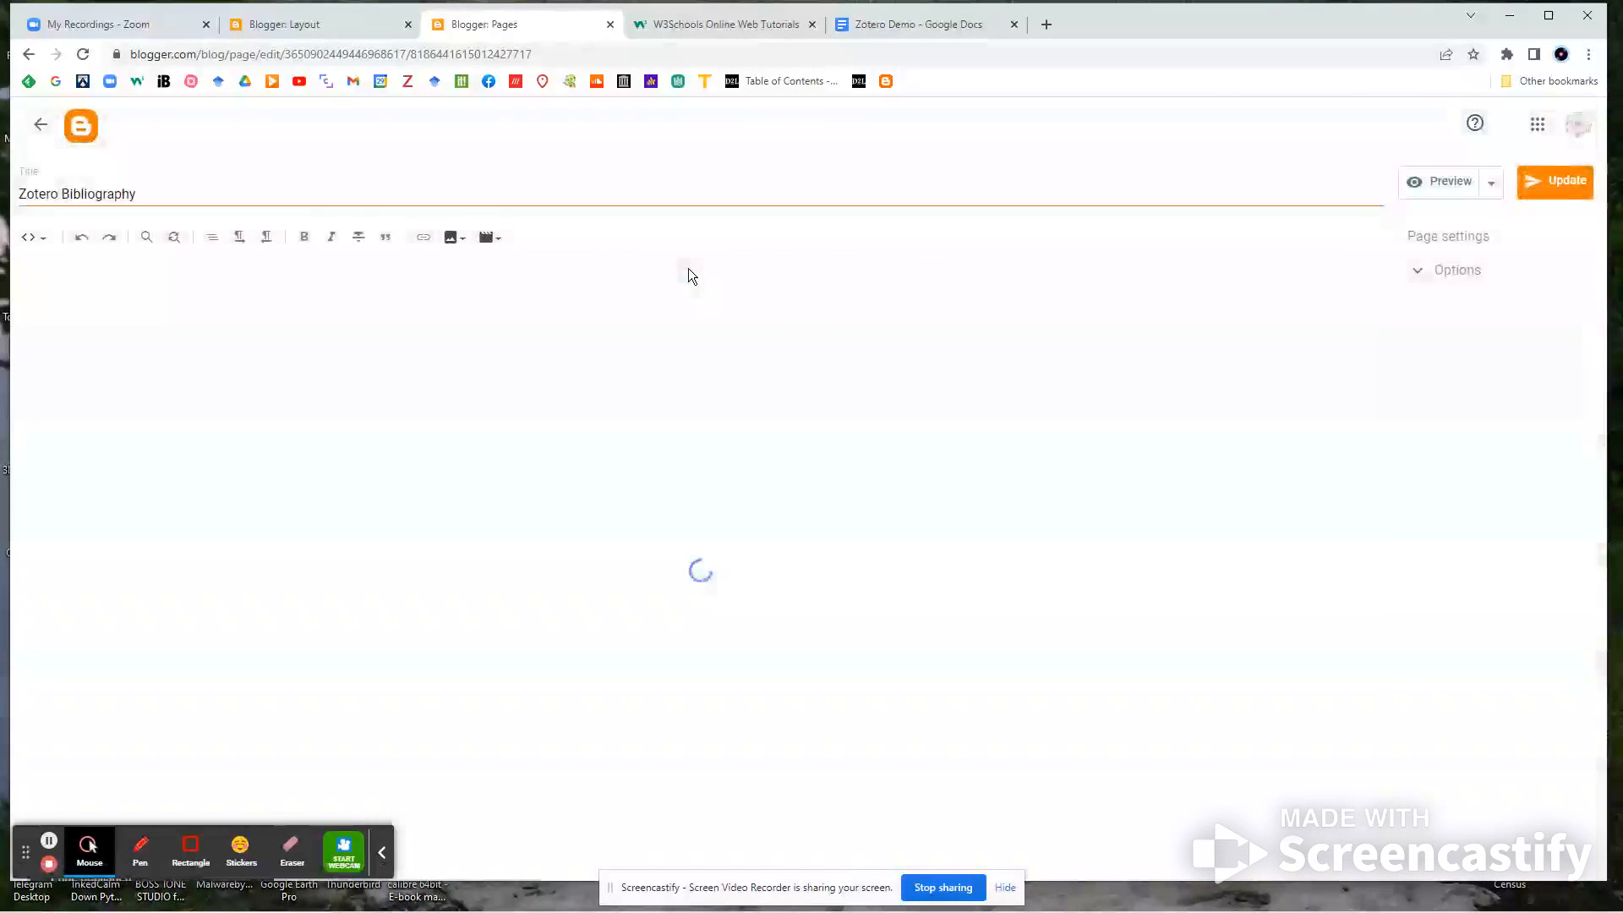
{"action": "left_click", "coordinate": [1441, 181]}
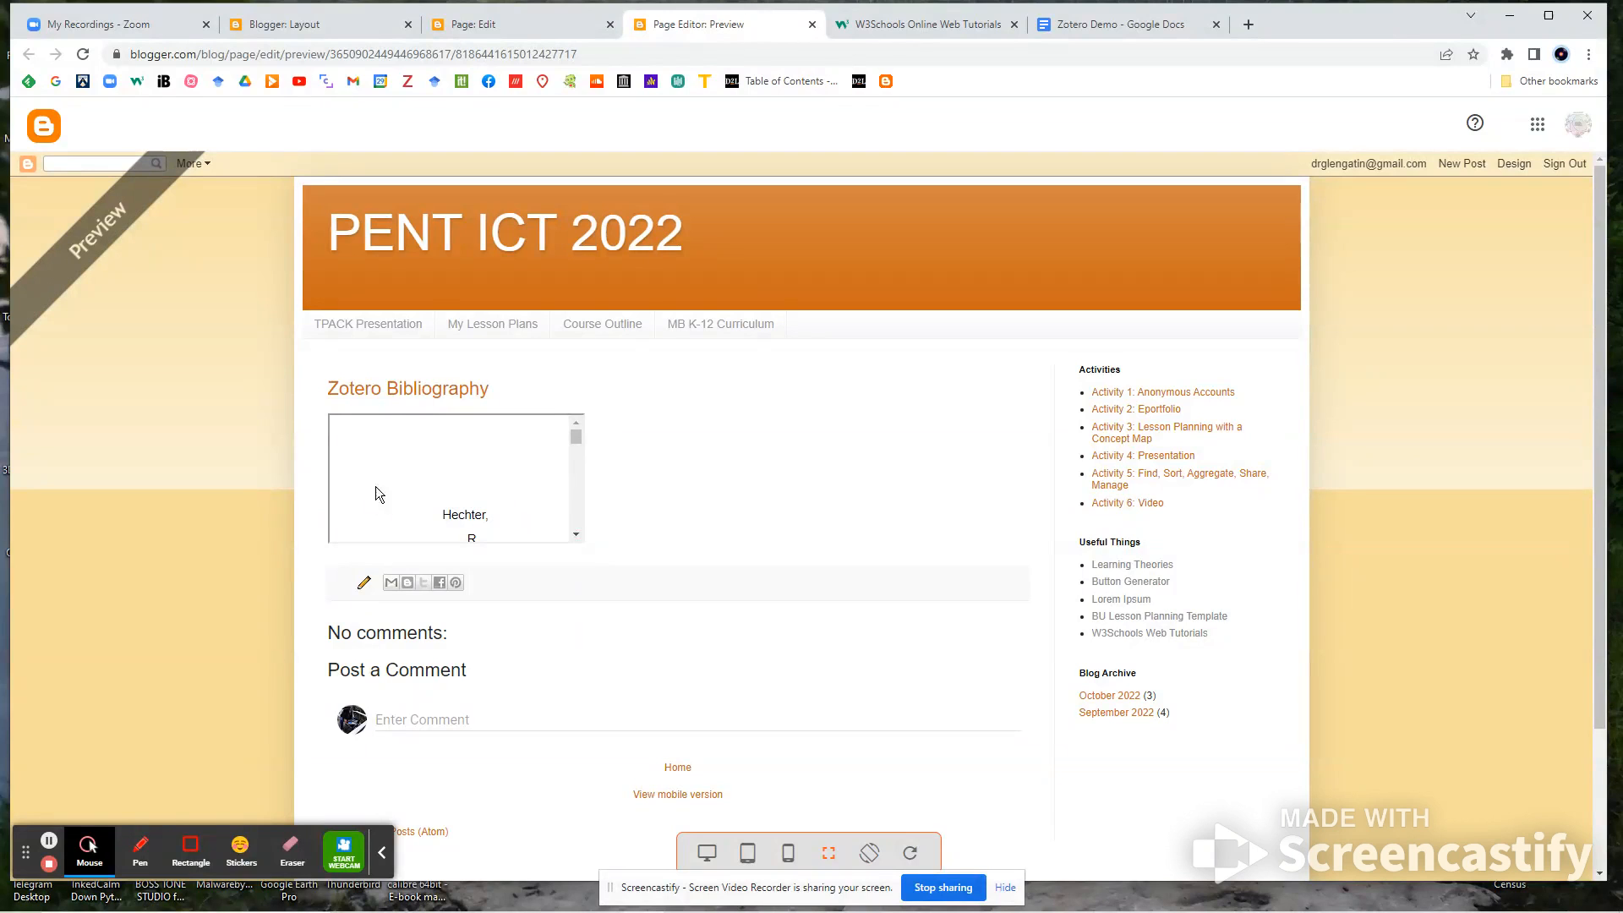
{"action": "left_click", "coordinate": [366, 582]}
{"action": "left_click", "coordinate": [811, 24]}
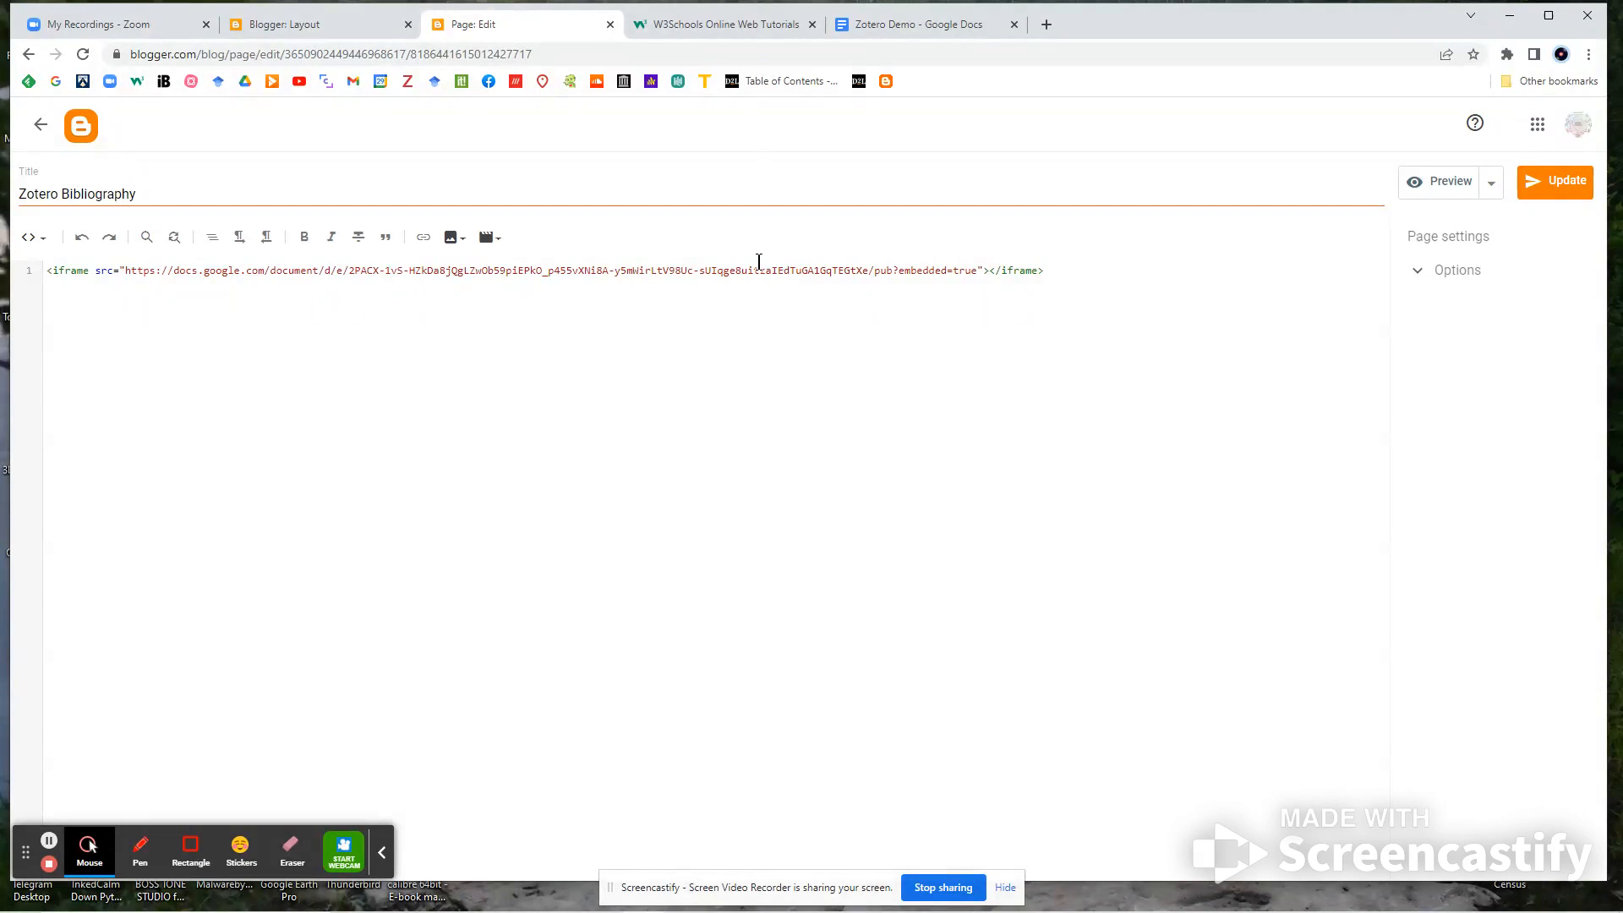
Step: Switch to W3Schools and look up how to set an iframe's height and width in the HTML Iframes tutorial
{"action": "left_click", "coordinate": [721, 24]}
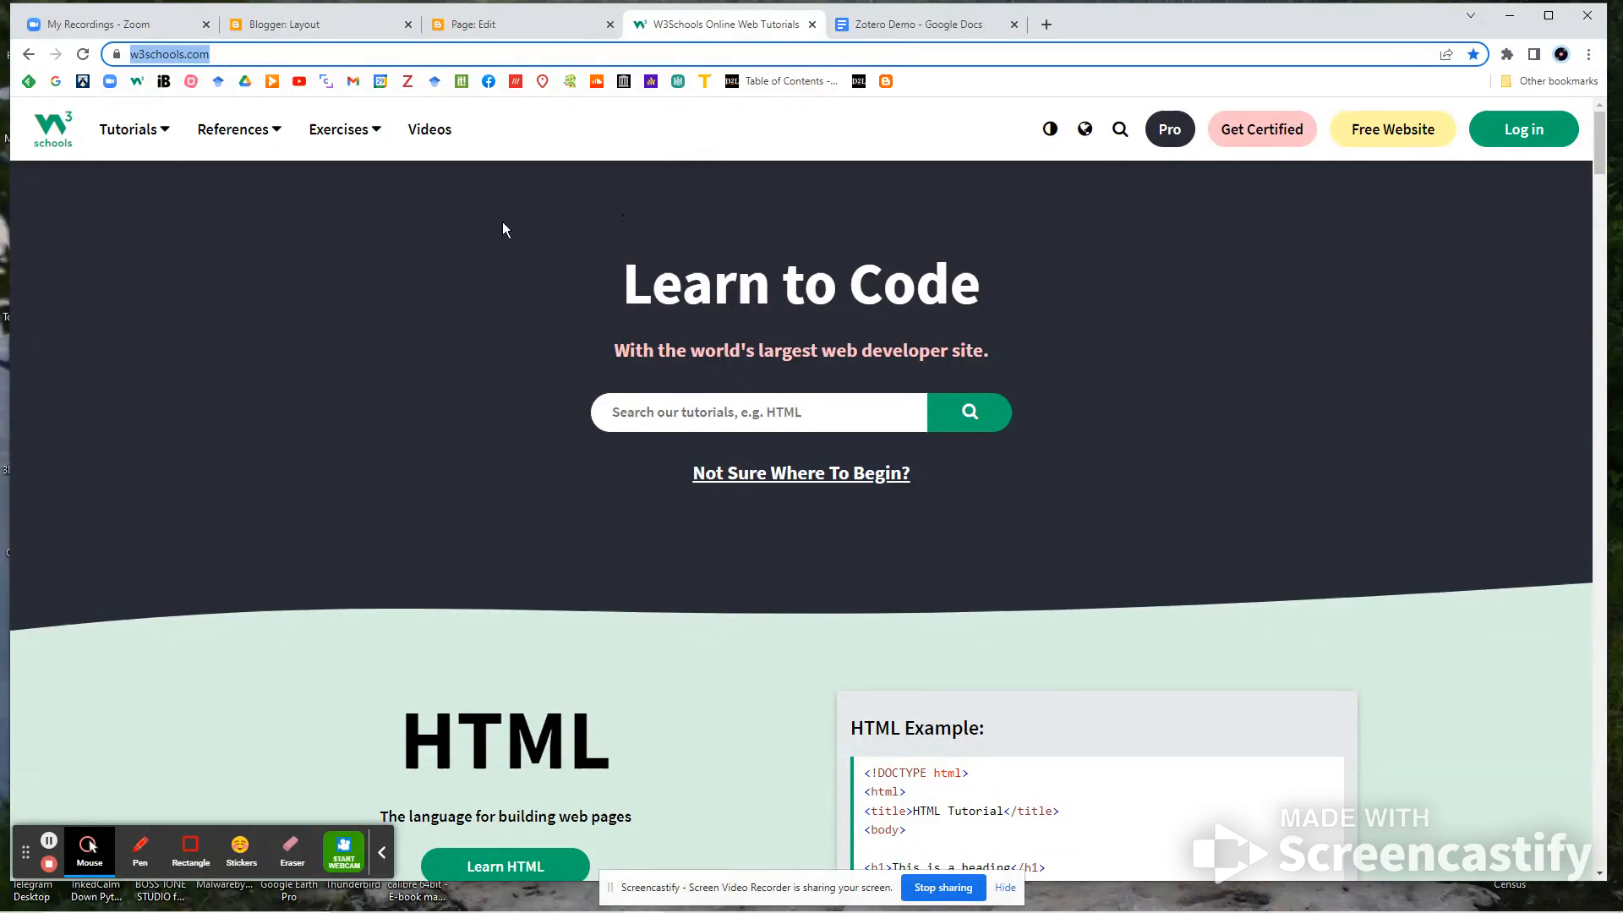
{"action": "scroll", "coordinate": [483, 233], "scroll_direction": "down", "scroll_amount": 6}
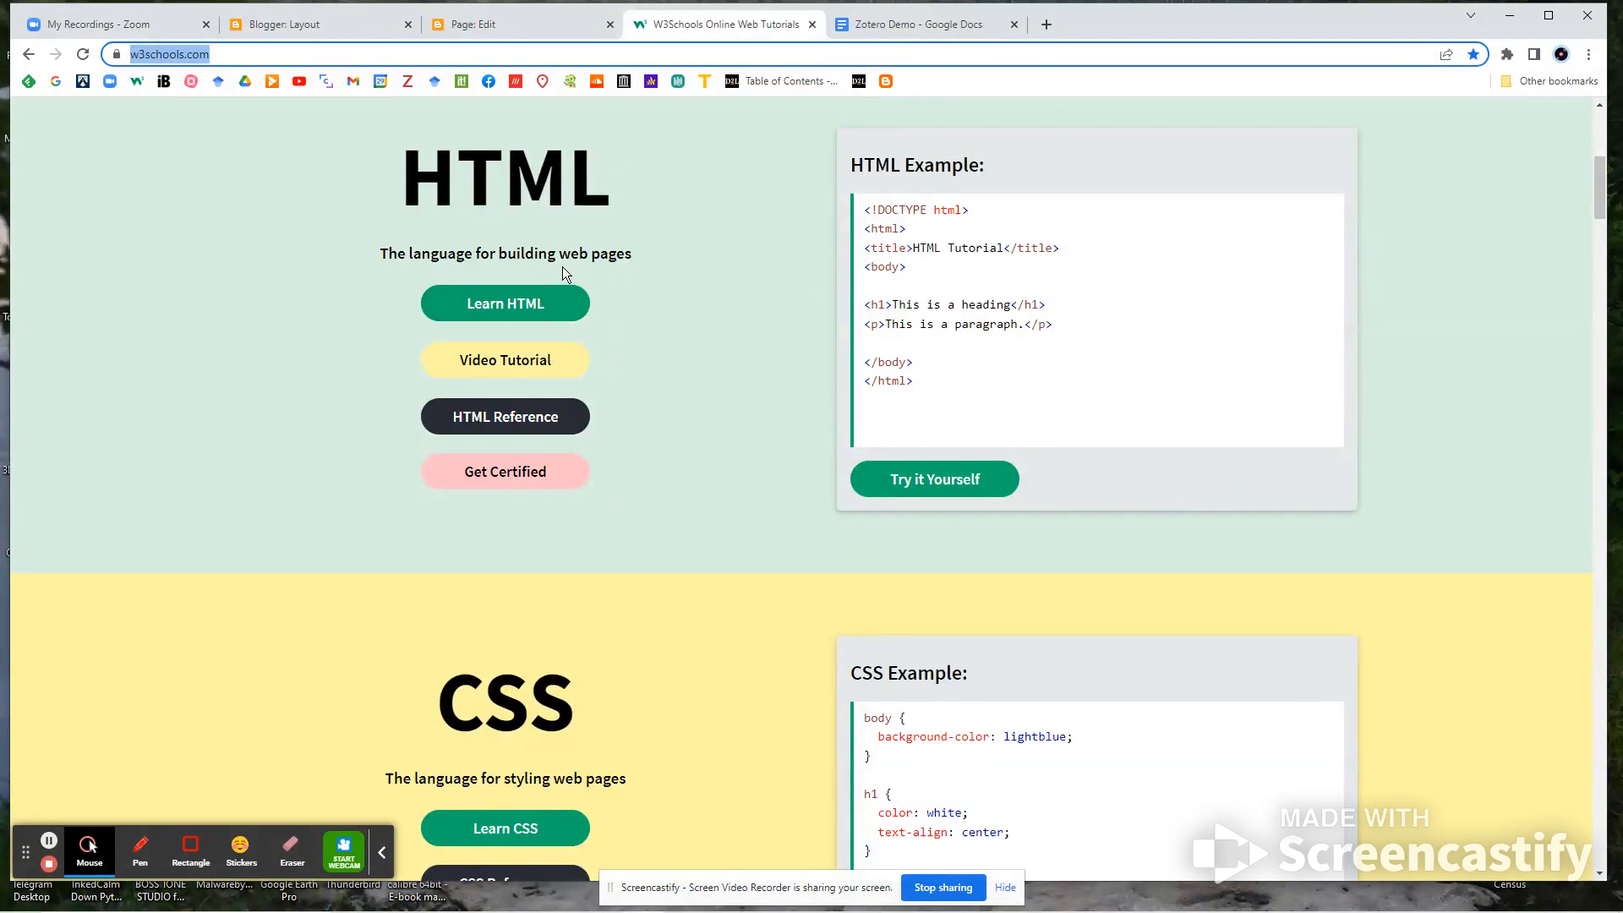
{"action": "scroll", "coordinate": [565, 268], "scroll_direction": "up", "scroll_amount": 6}
{"action": "left_click", "coordinate": [165, 142]}
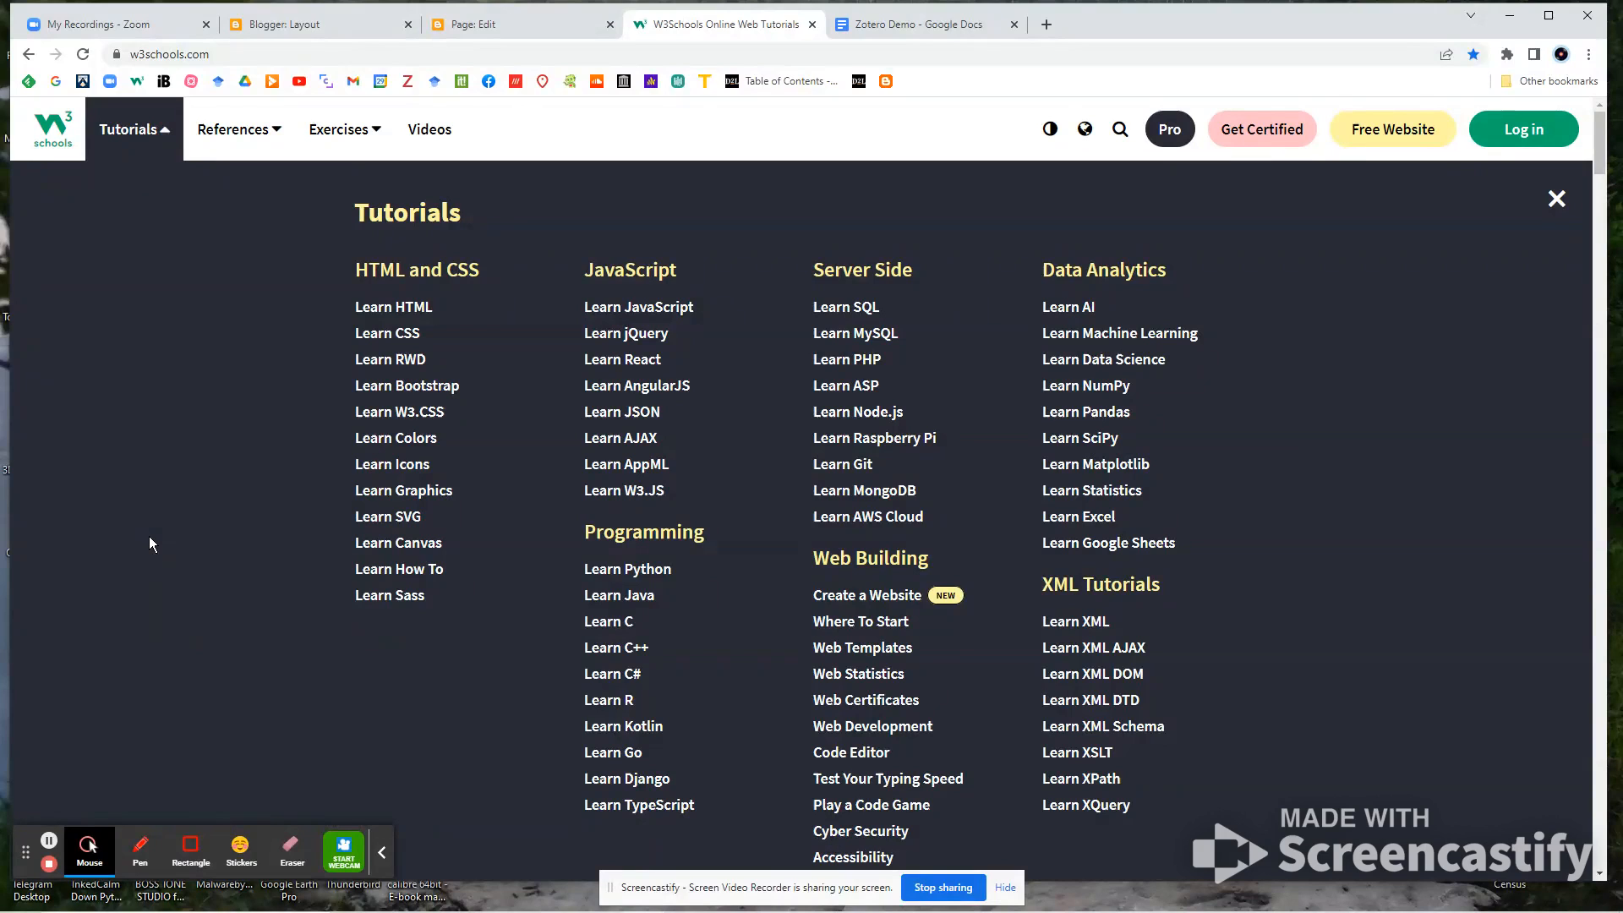
{"action": "left_click", "coordinate": [409, 314]}
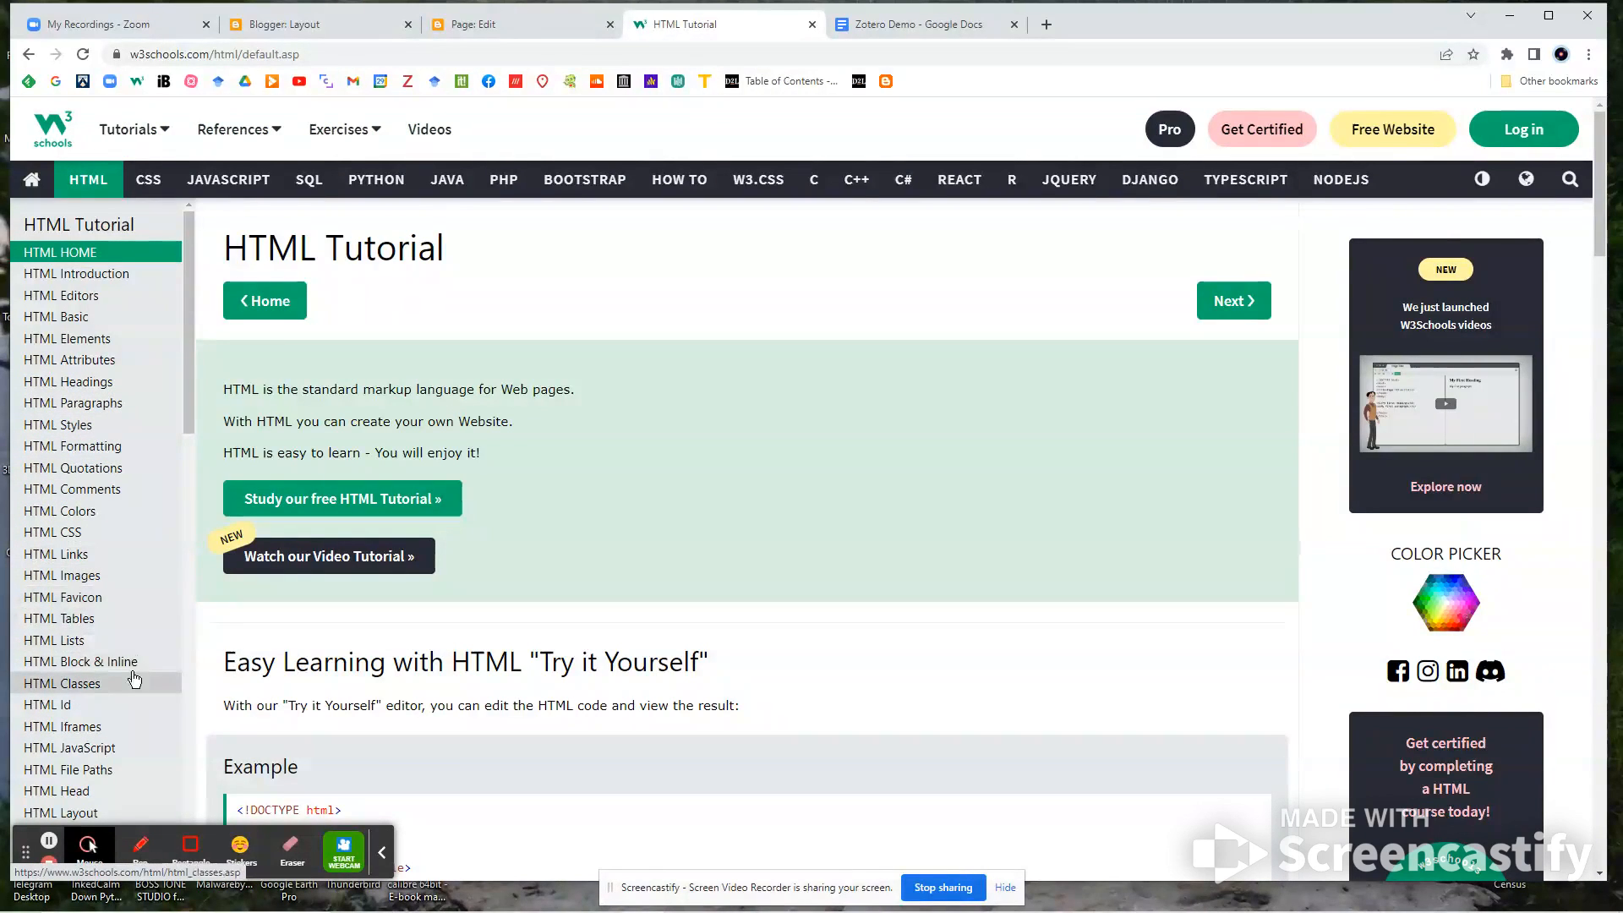
{"action": "left_click", "coordinate": [81, 732]}
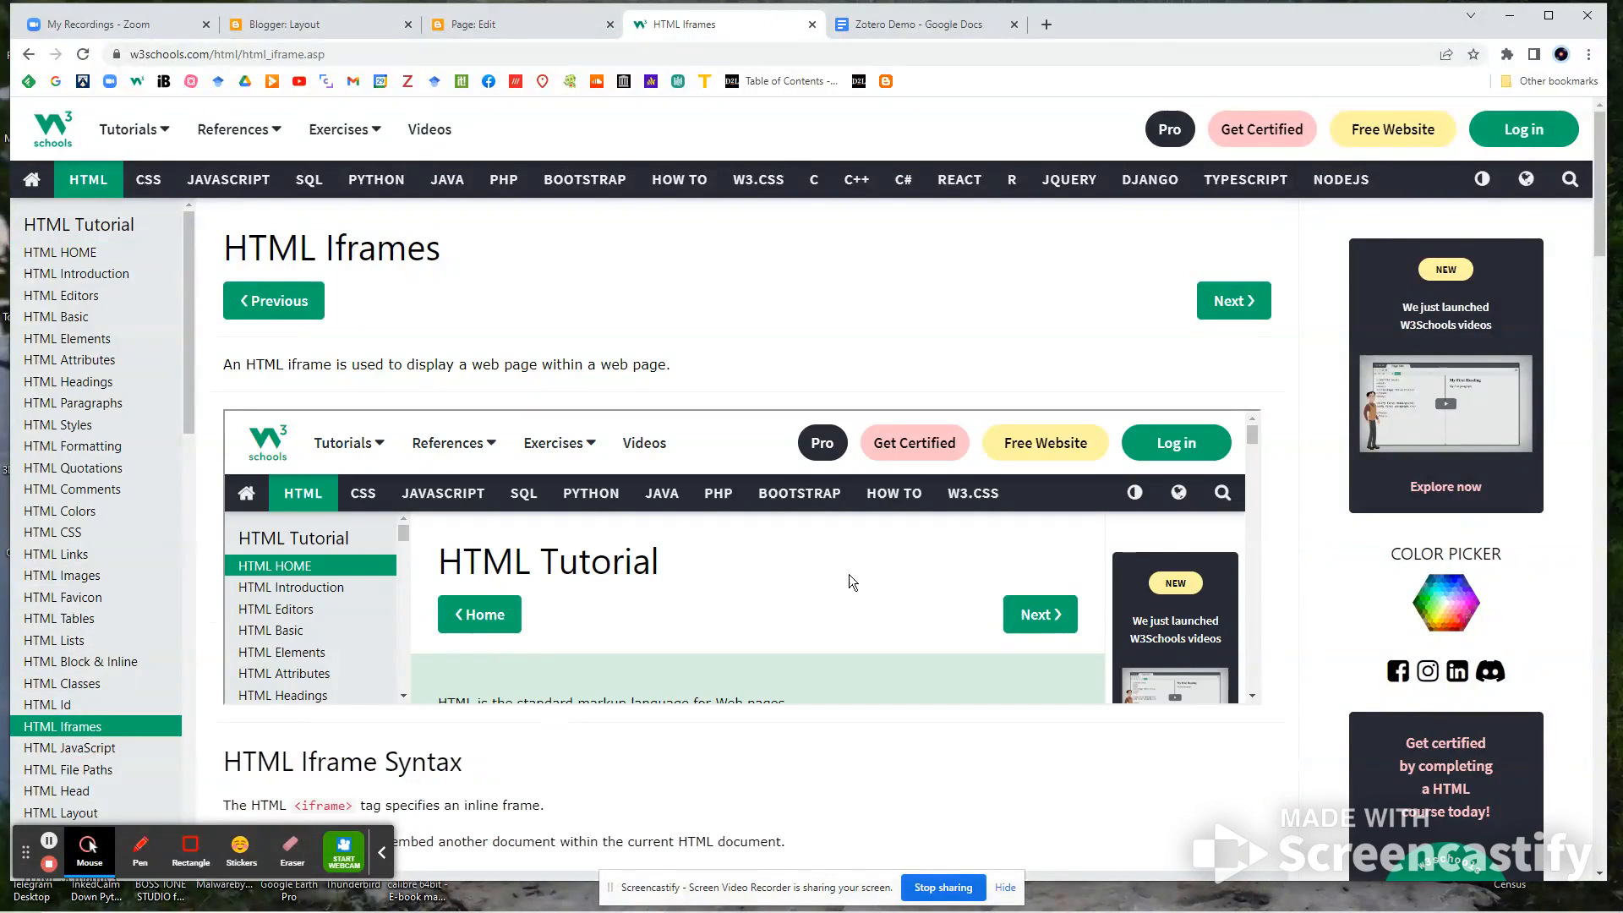
{"action": "scroll", "coordinate": [1316, 566], "scroll_direction": "down", "scroll_amount": 5}
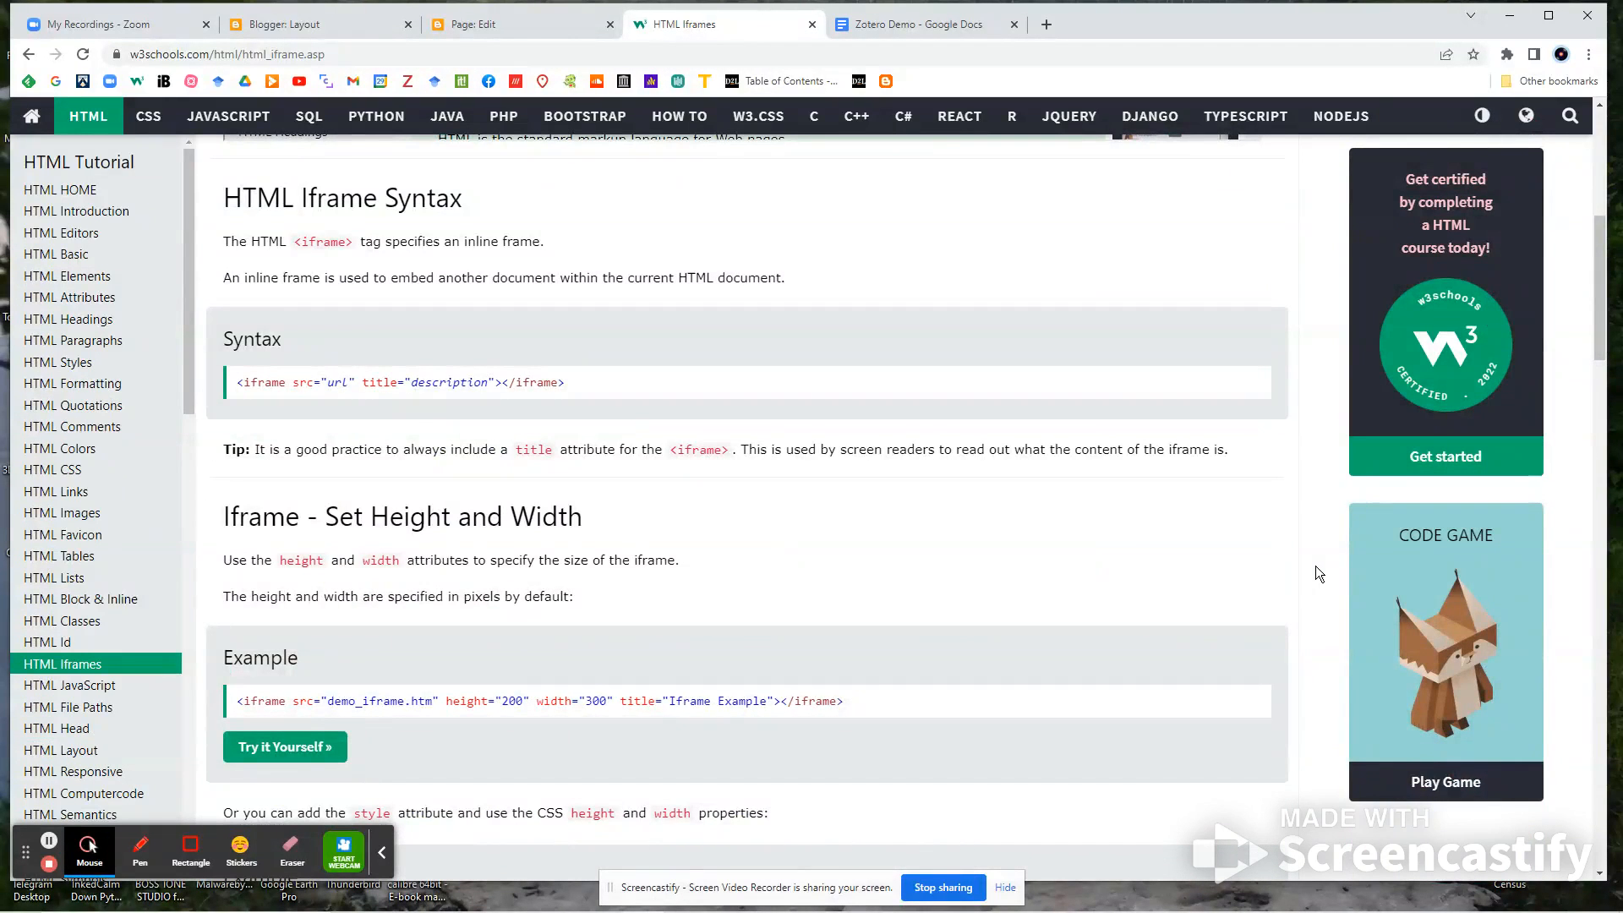
{"action": "scroll", "coordinate": [1316, 566], "scroll_direction": "down", "scroll_amount": 3}
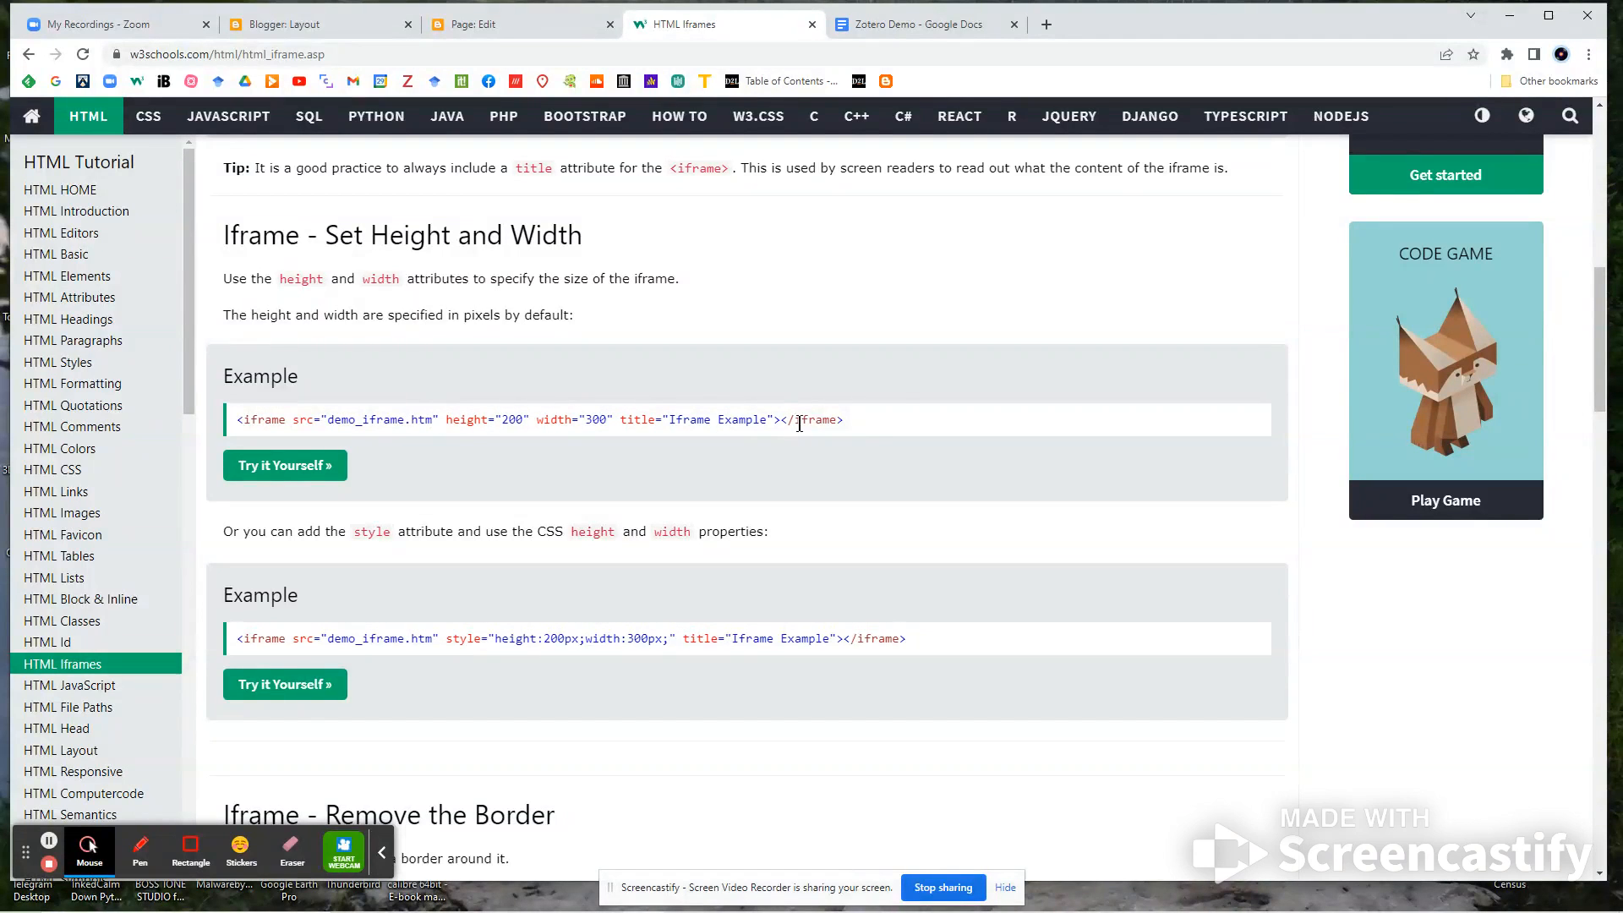
Step: Copy the first example iframe code with height and width attributes and paste it below the existing iframe in the Blogger page
{"action": "left_click_drag", "start_coordinate": [870, 423], "coordinate": [380, 409]}
{"action": "left_click_drag", "start_coordinate": [380, 409], "coordinate": [247, 426]}
{"action": "left_click_drag", "start_coordinate": [230, 414], "coordinate": [239, 417]}
{"action": "left_click_drag", "start_coordinate": [842, 419], "coordinate": [237, 425]}
{"action": "key", "text": "ctrl+c"}
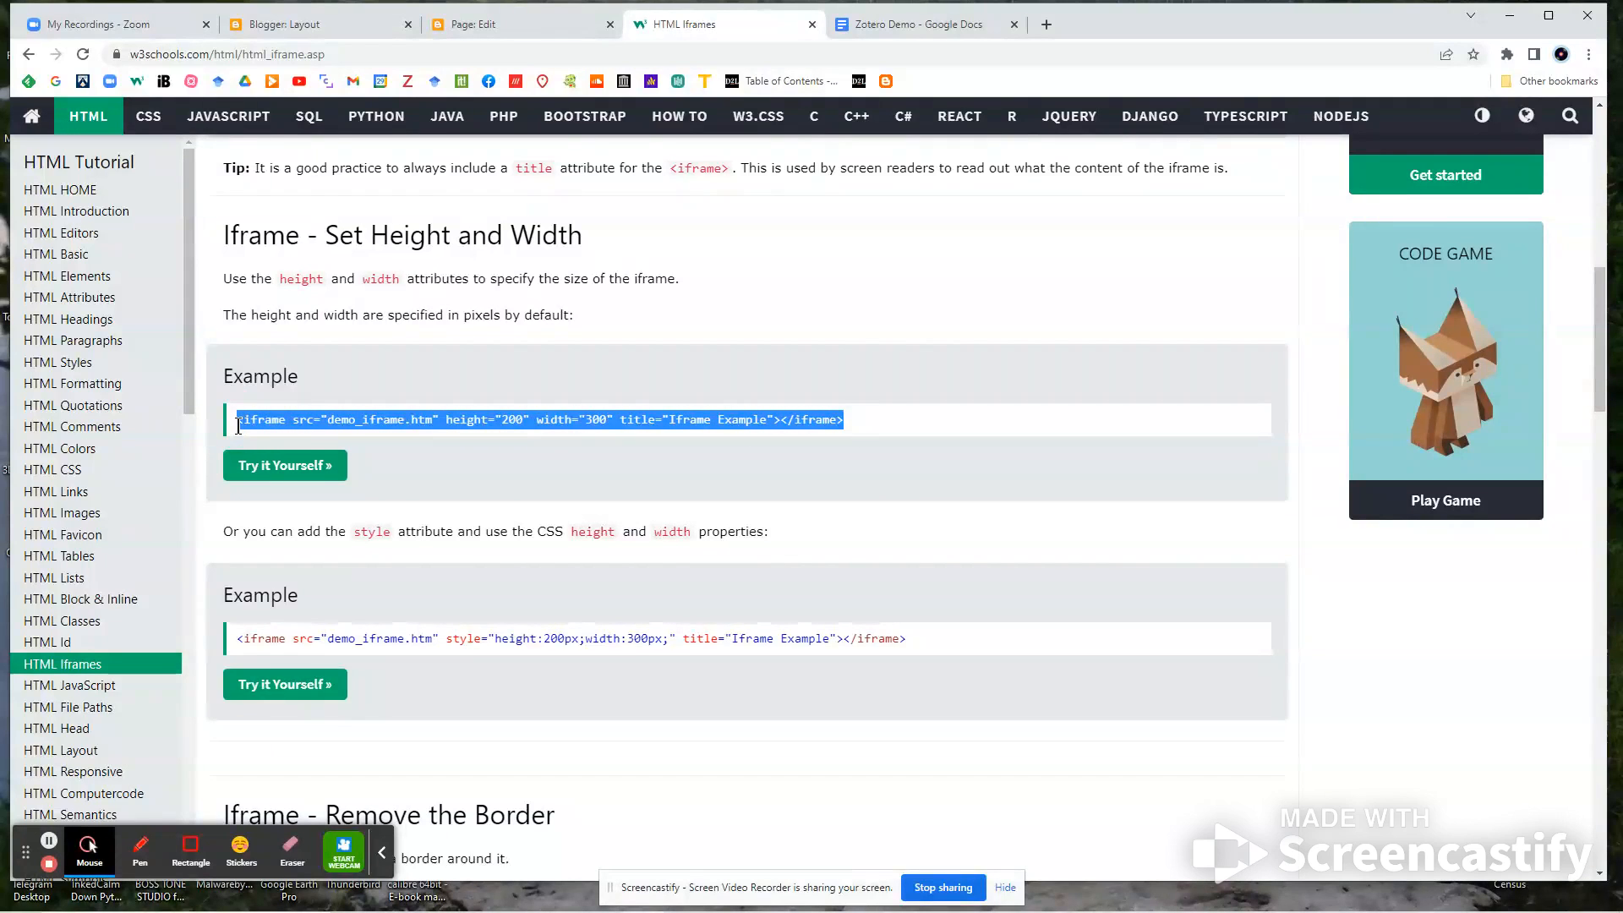
{"action": "left_click", "coordinate": [500, 31]}
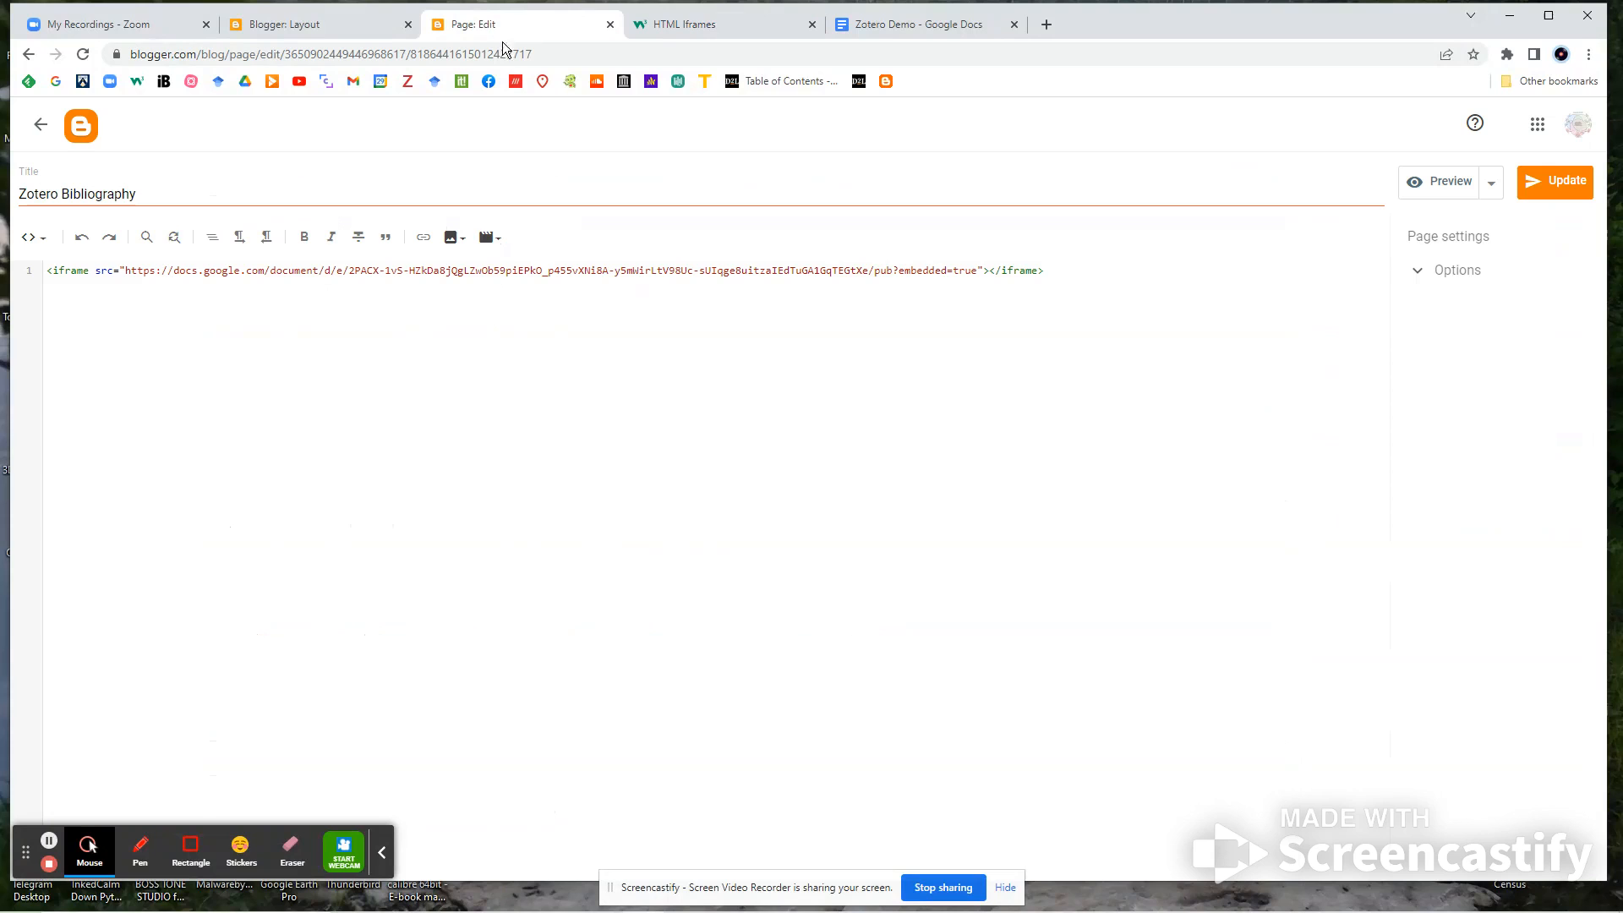
{"action": "left_click", "coordinate": [1079, 272]}
{"action": "key", "text": "Return"}
{"action": "key", "text": "ctrl+v"}
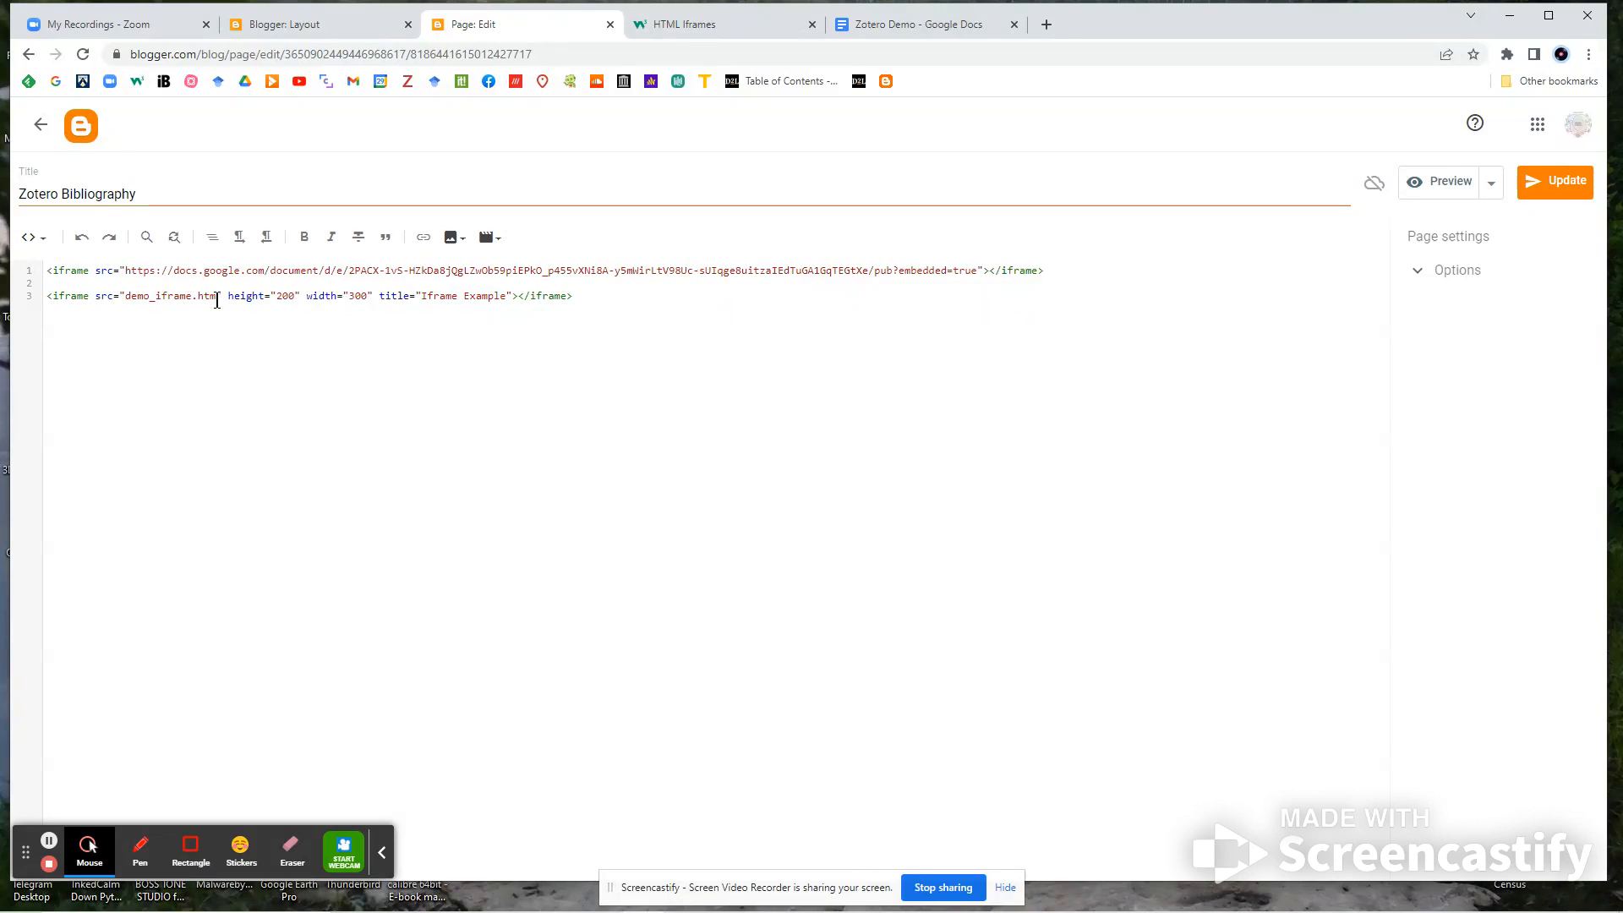
Step: Replace demo_iframe.htm in the example iframe with the published document's URL and delete the original iframe line
{"action": "left_click_drag", "start_coordinate": [127, 270], "coordinate": [976, 271]}
{"action": "key", "text": "ctrl+c"}
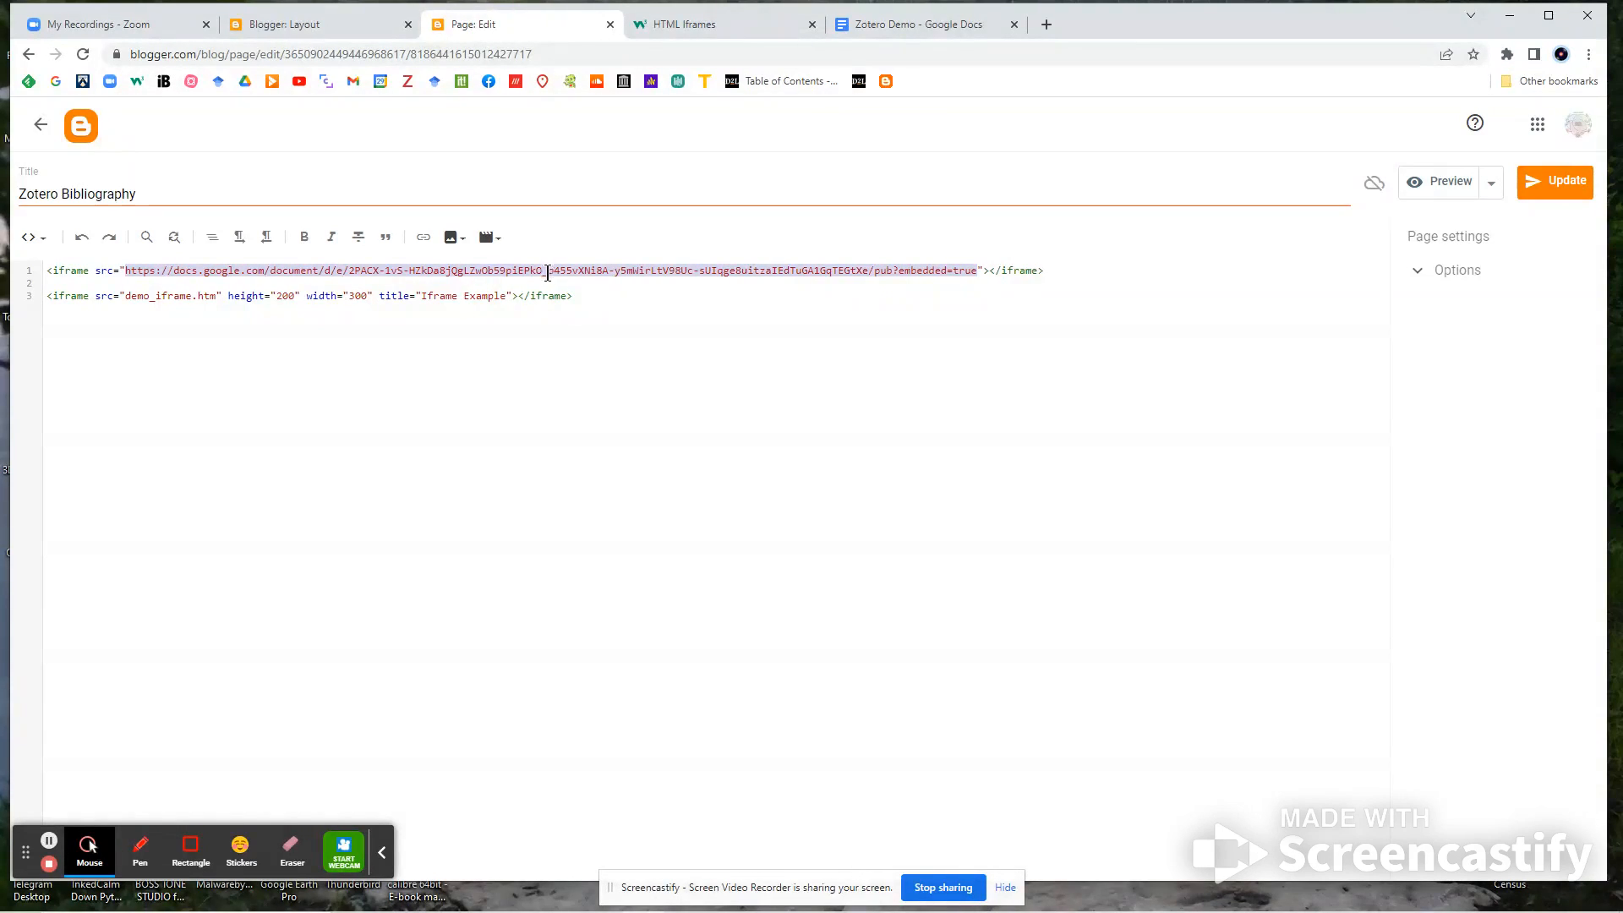
{"action": "left_click_drag", "start_coordinate": [215, 296], "coordinate": [125, 296]}
{"action": "key", "text": "ctrl+v"}
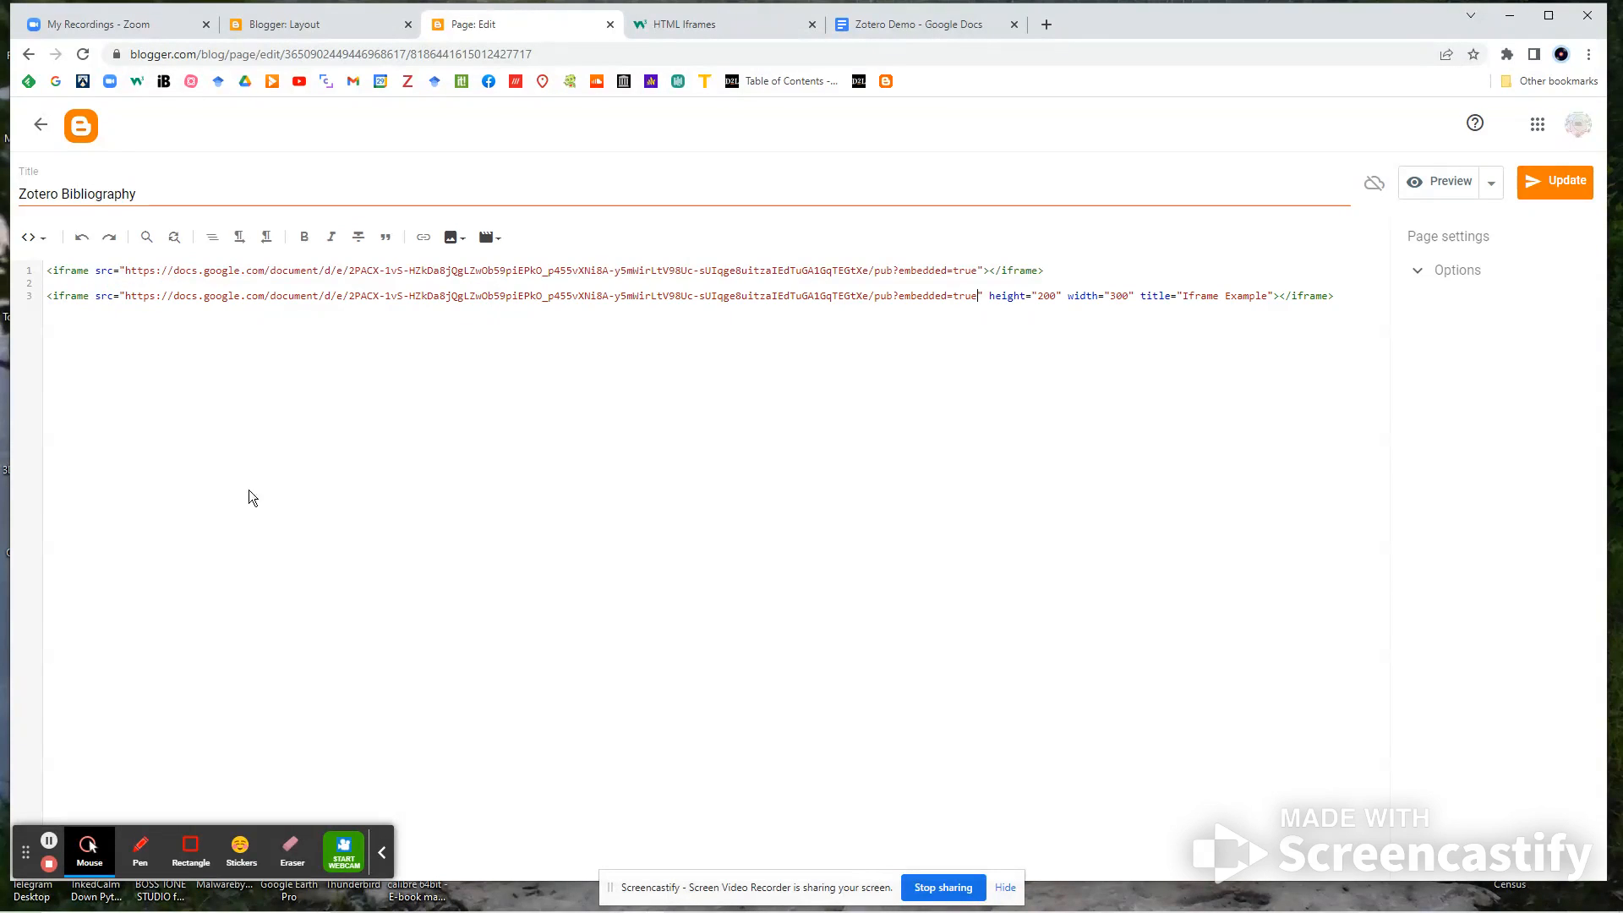
{"action": "left_click_drag", "start_coordinate": [1057, 269], "coordinate": [47, 263]}
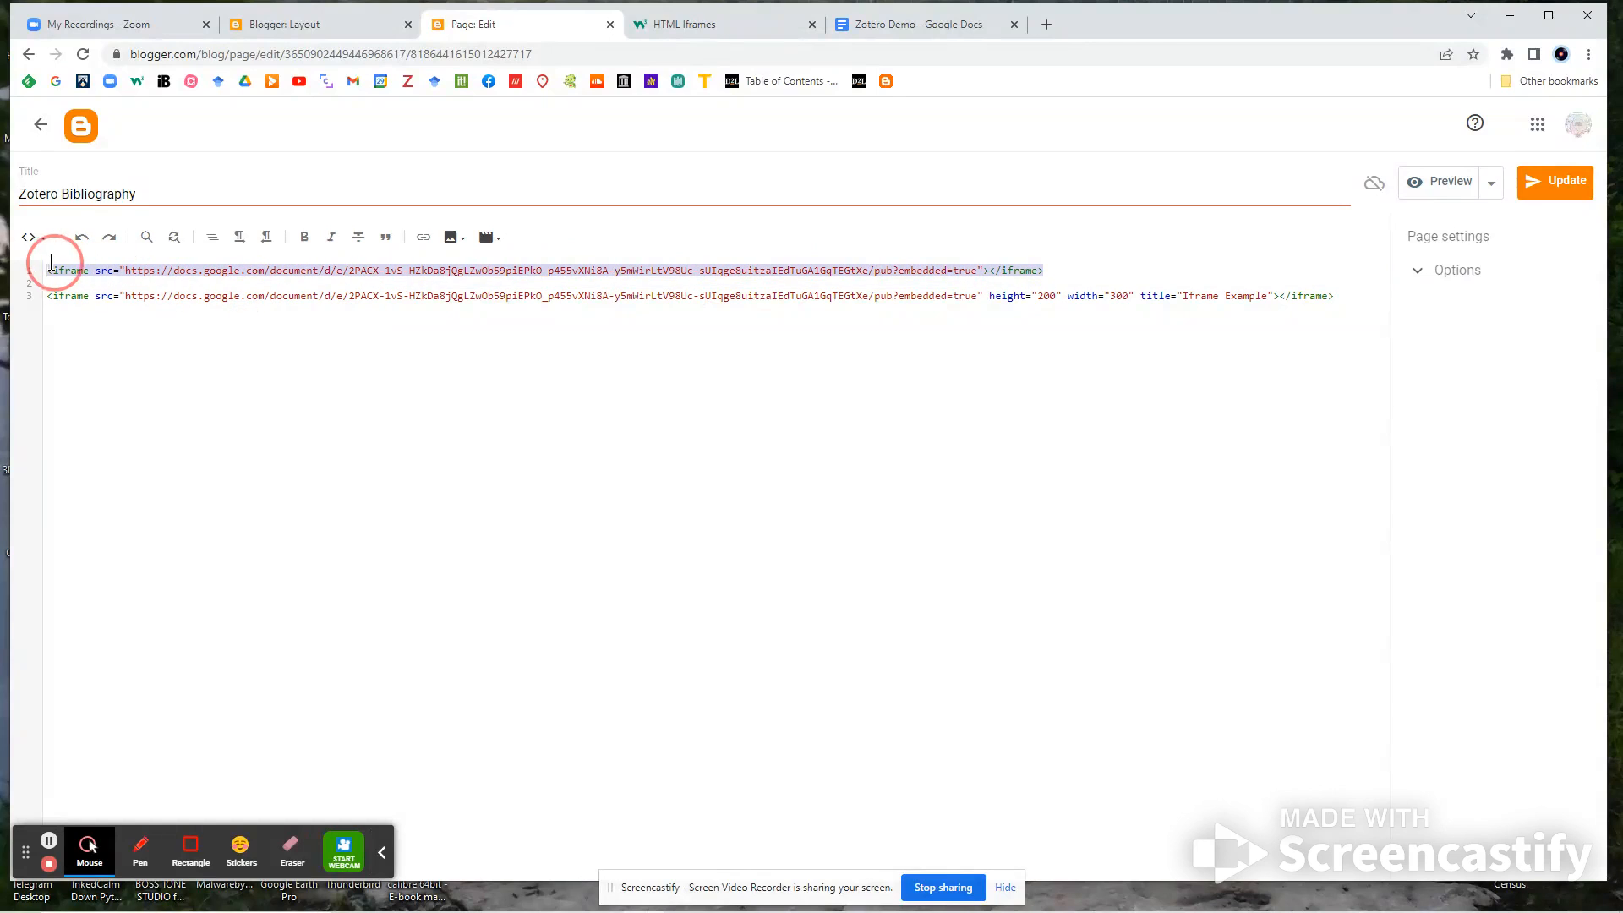
{"action": "key", "text": "Delete"}
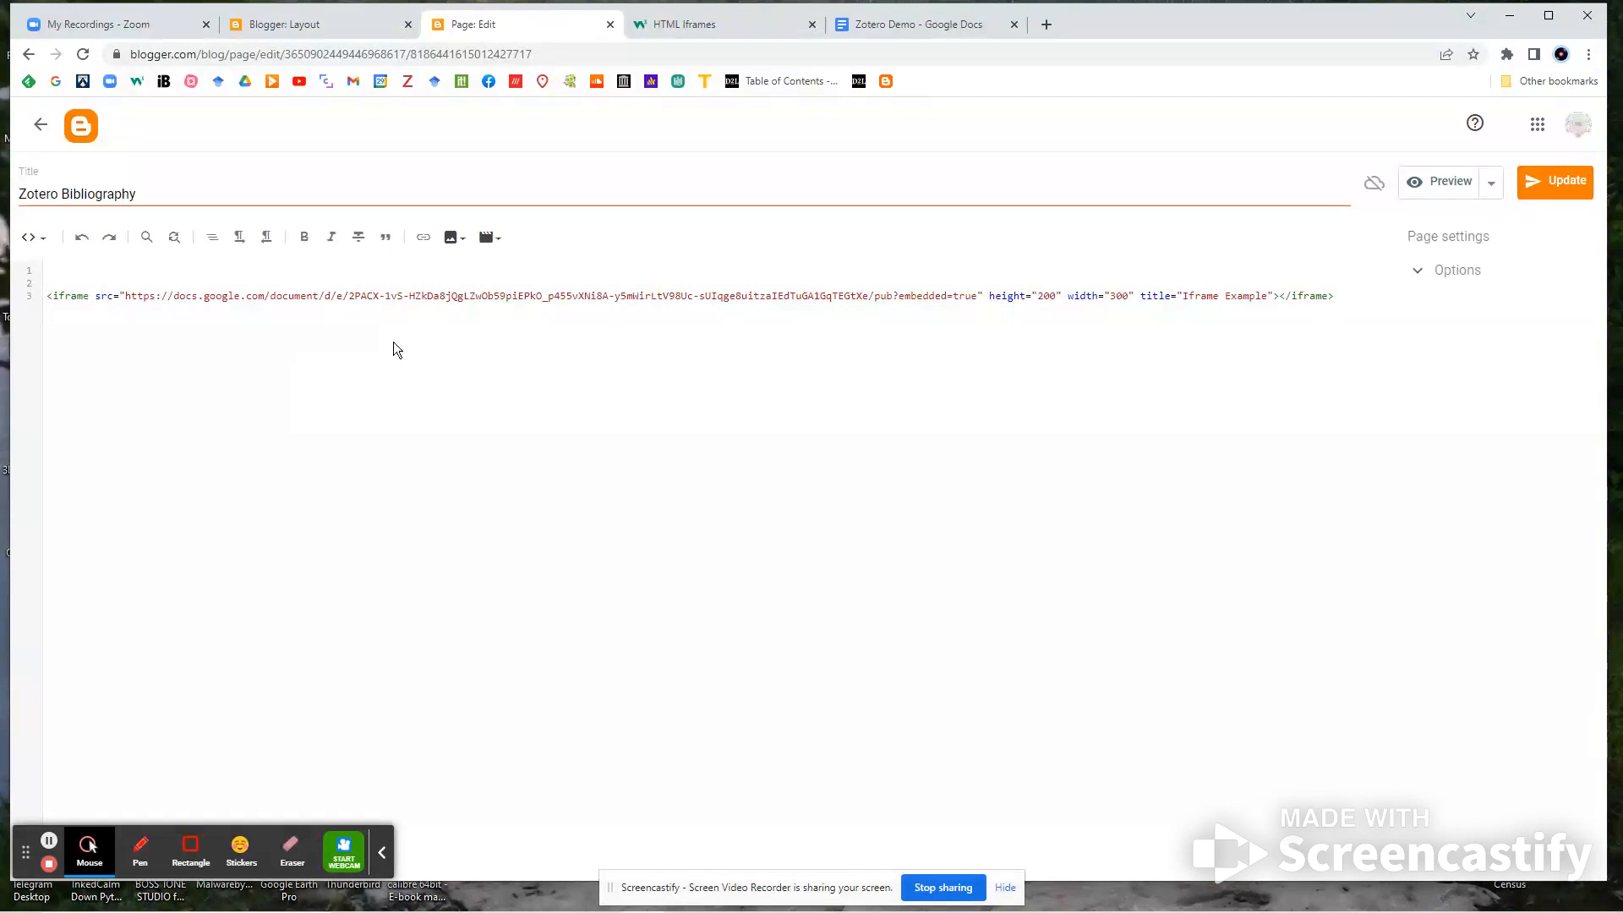
Step: Set the iframe's height to 800 and its width to 600, and update the page
{"action": "left_click", "coordinate": [1060, 297]}
{"action": "key", "text": "BackSpace"}
{"action": "key", "text": "BackSpace"}
{"action": "key", "text": "BackSpace"}
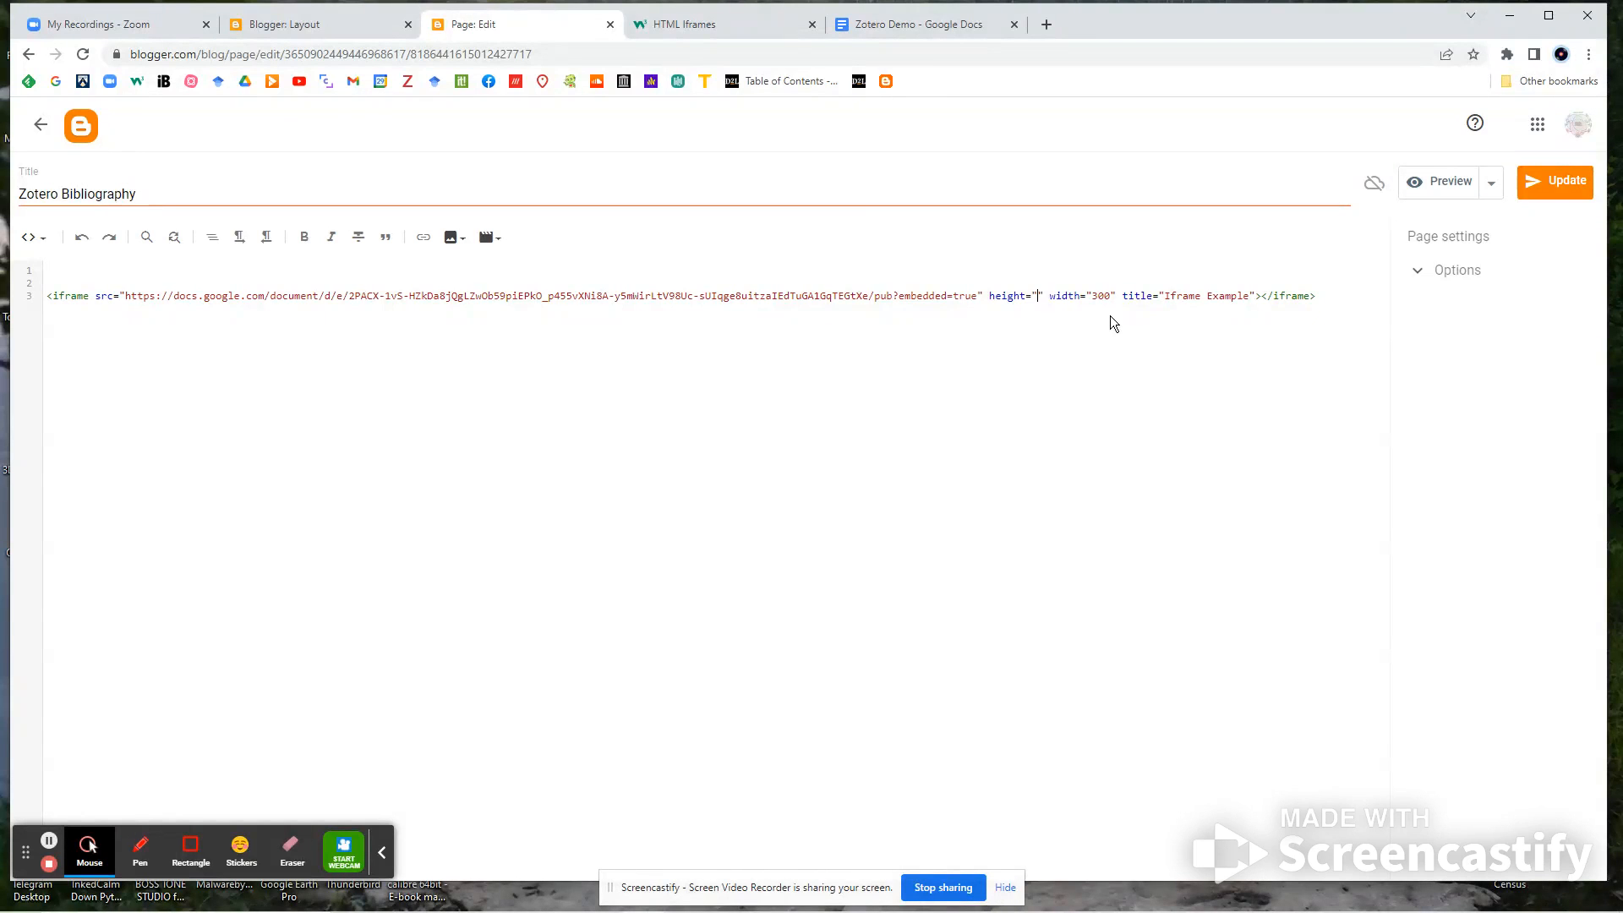
{"action": "type", "text": "800"}
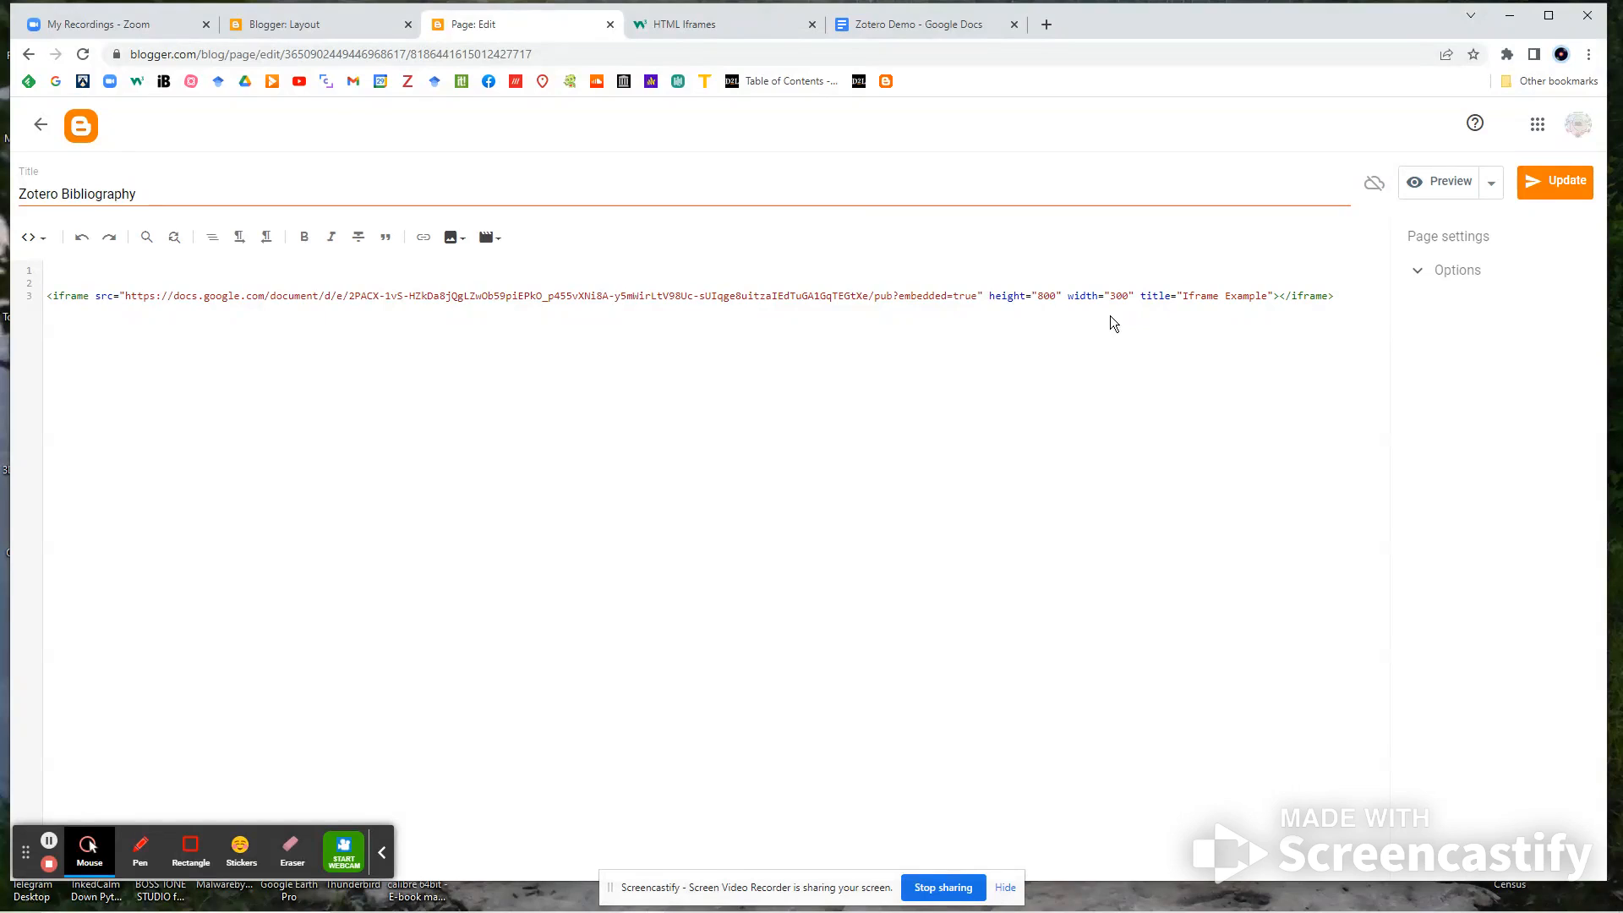
{"action": "left_click", "coordinate": [1116, 295]}
{"action": "key", "text": "BackSpace"}
{"action": "type", "text": "6"}
{"action": "left_click", "coordinate": [1576, 183]}
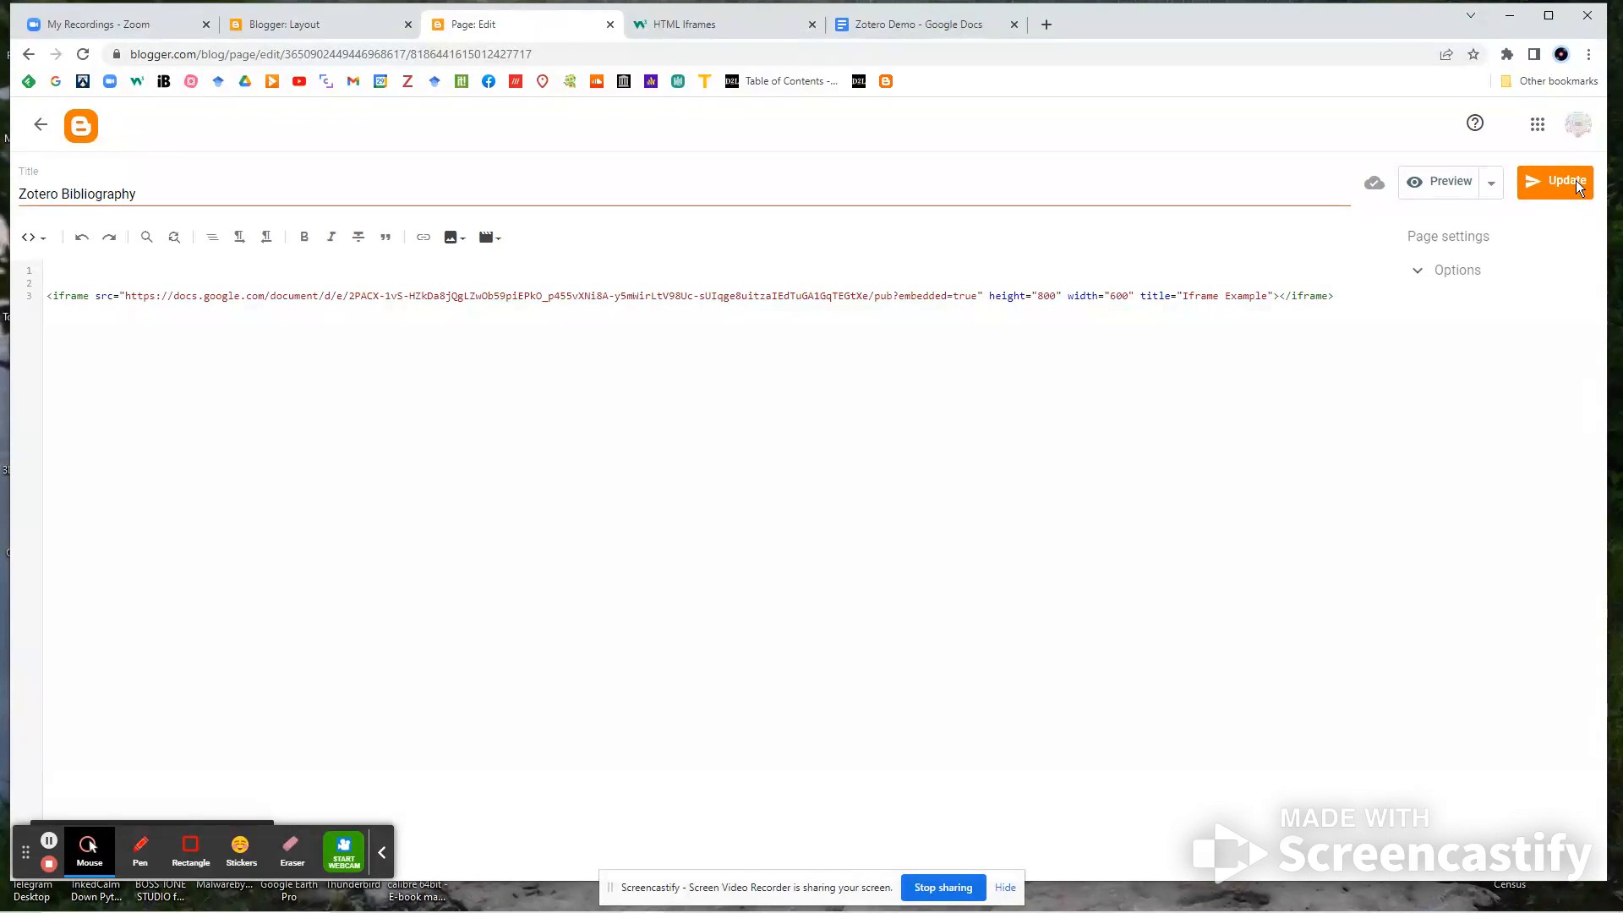
Step: Preview the updated Zotero Bibliography page and look over the resized embedded document
{"action": "left_click", "coordinate": [1443, 182]}
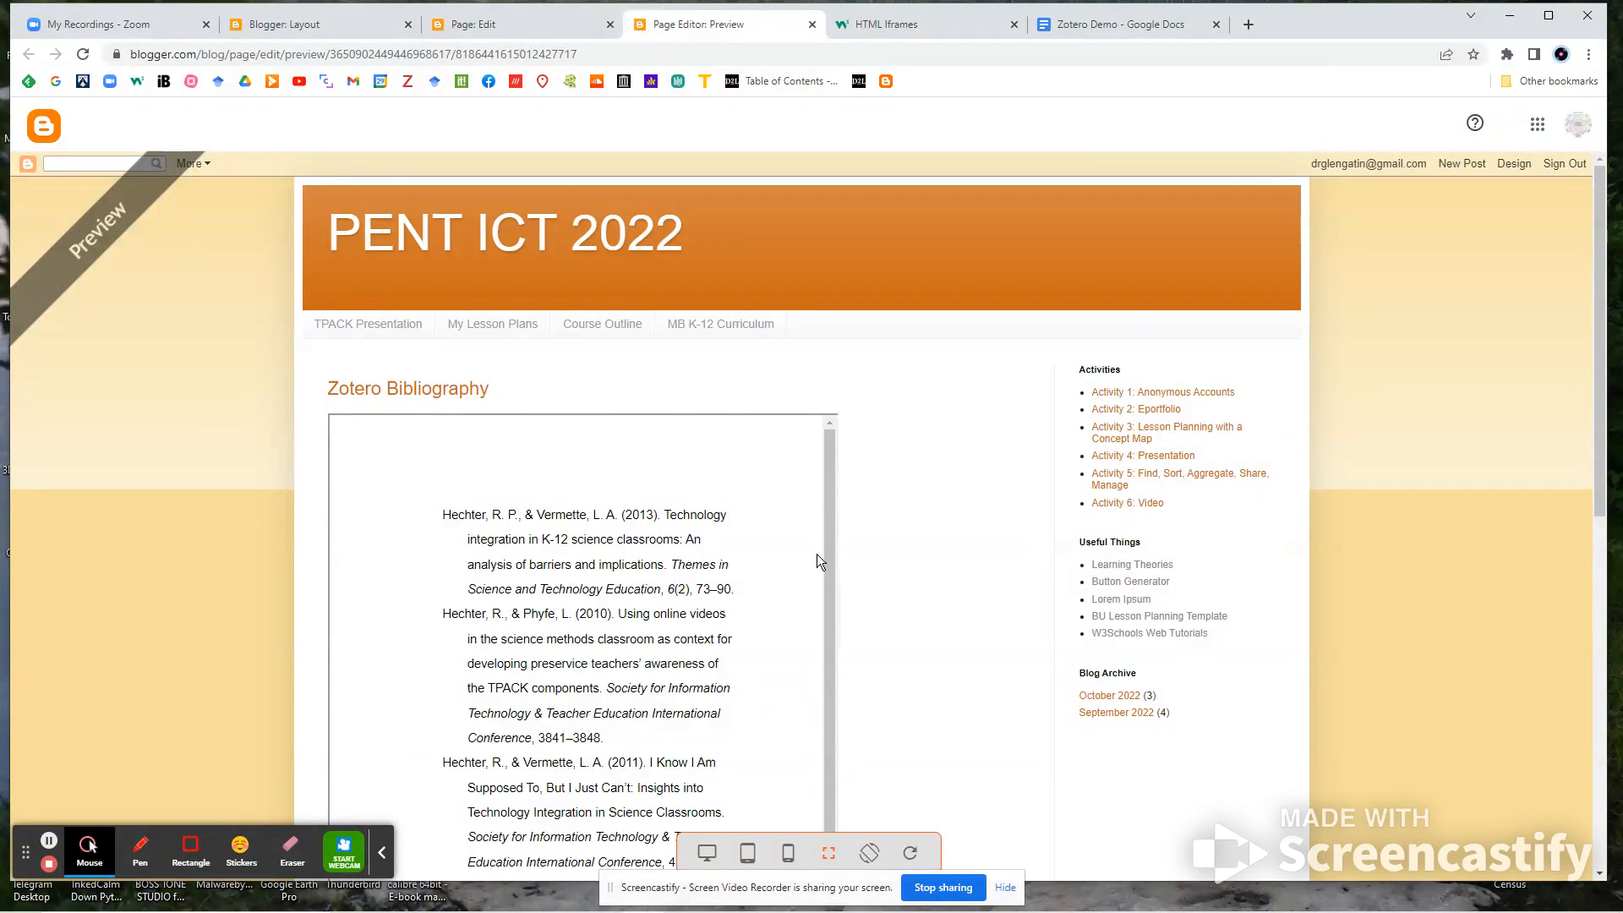
{"action": "scroll", "coordinate": [895, 540], "scroll_direction": "down", "scroll_amount": 7}
{"action": "scroll", "coordinate": [894, 541], "scroll_direction": "up", "scroll_amount": 4}
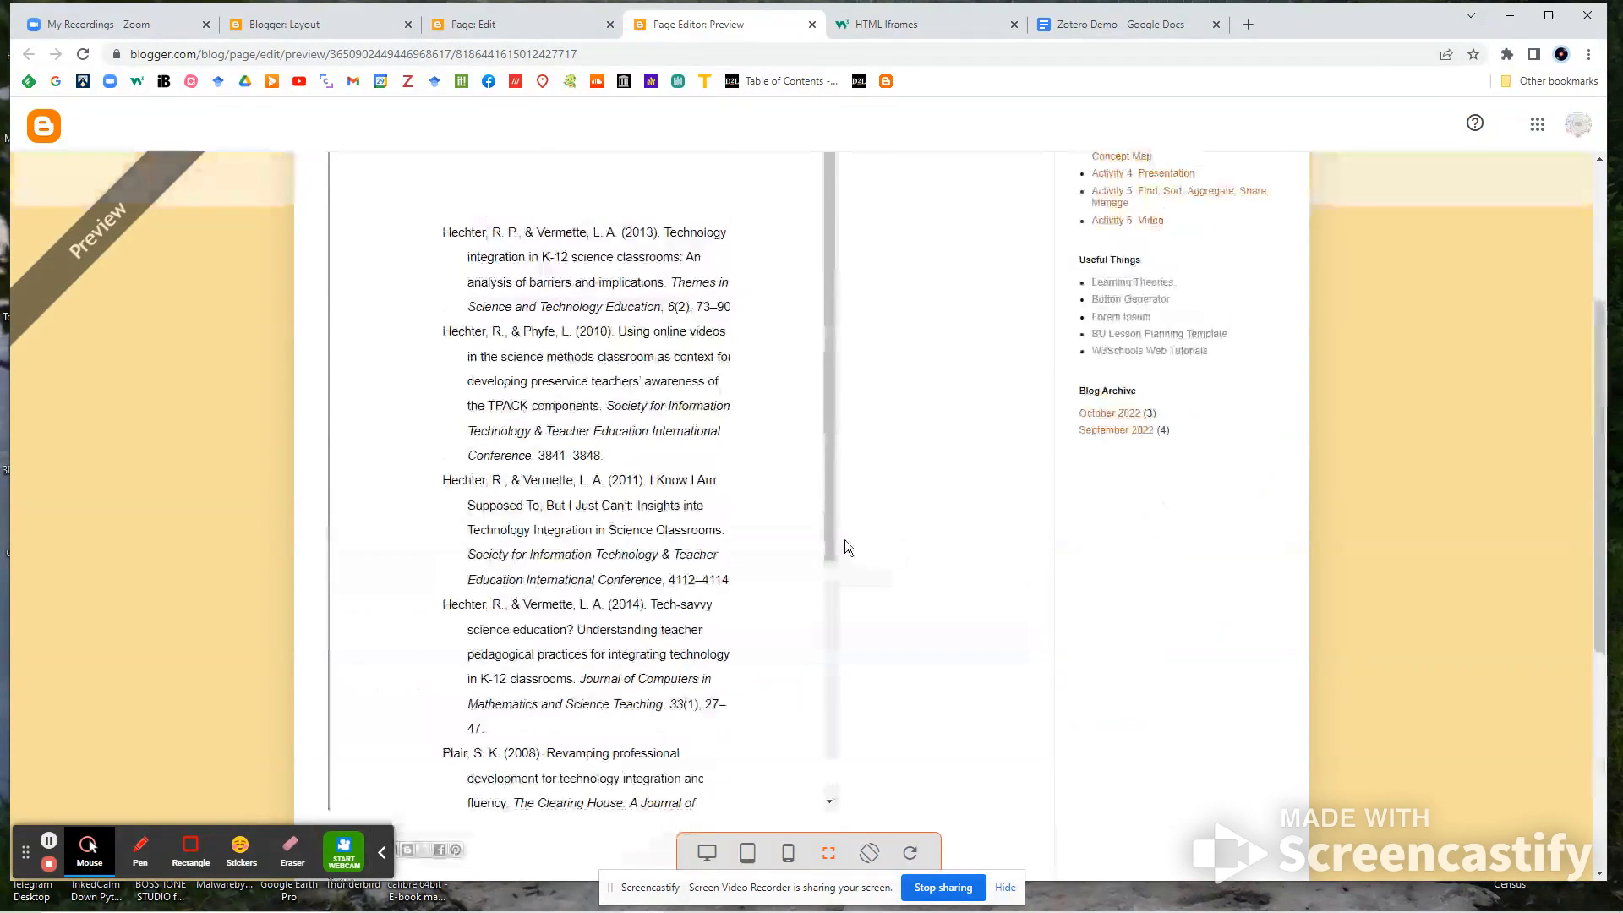
Step: Look over the embedded bibliography and the rest of the previewed page, and close the preview
{"action": "left_click", "coordinate": [844, 632]}
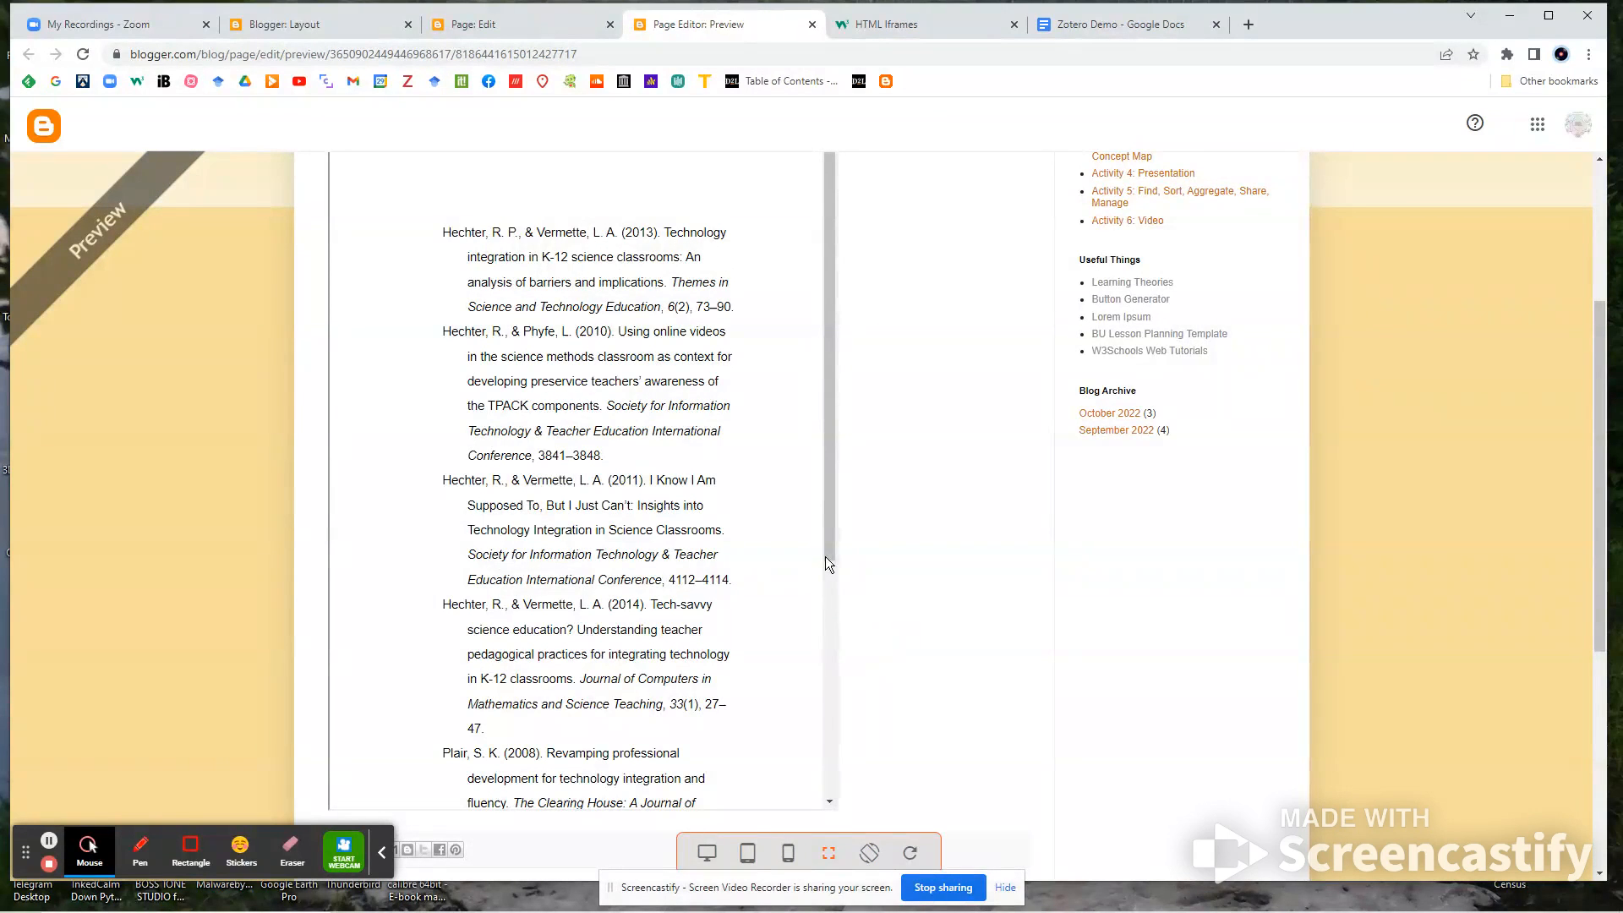
{"action": "scroll", "coordinate": [854, 592], "scroll_direction": "down", "scroll_amount": 5}
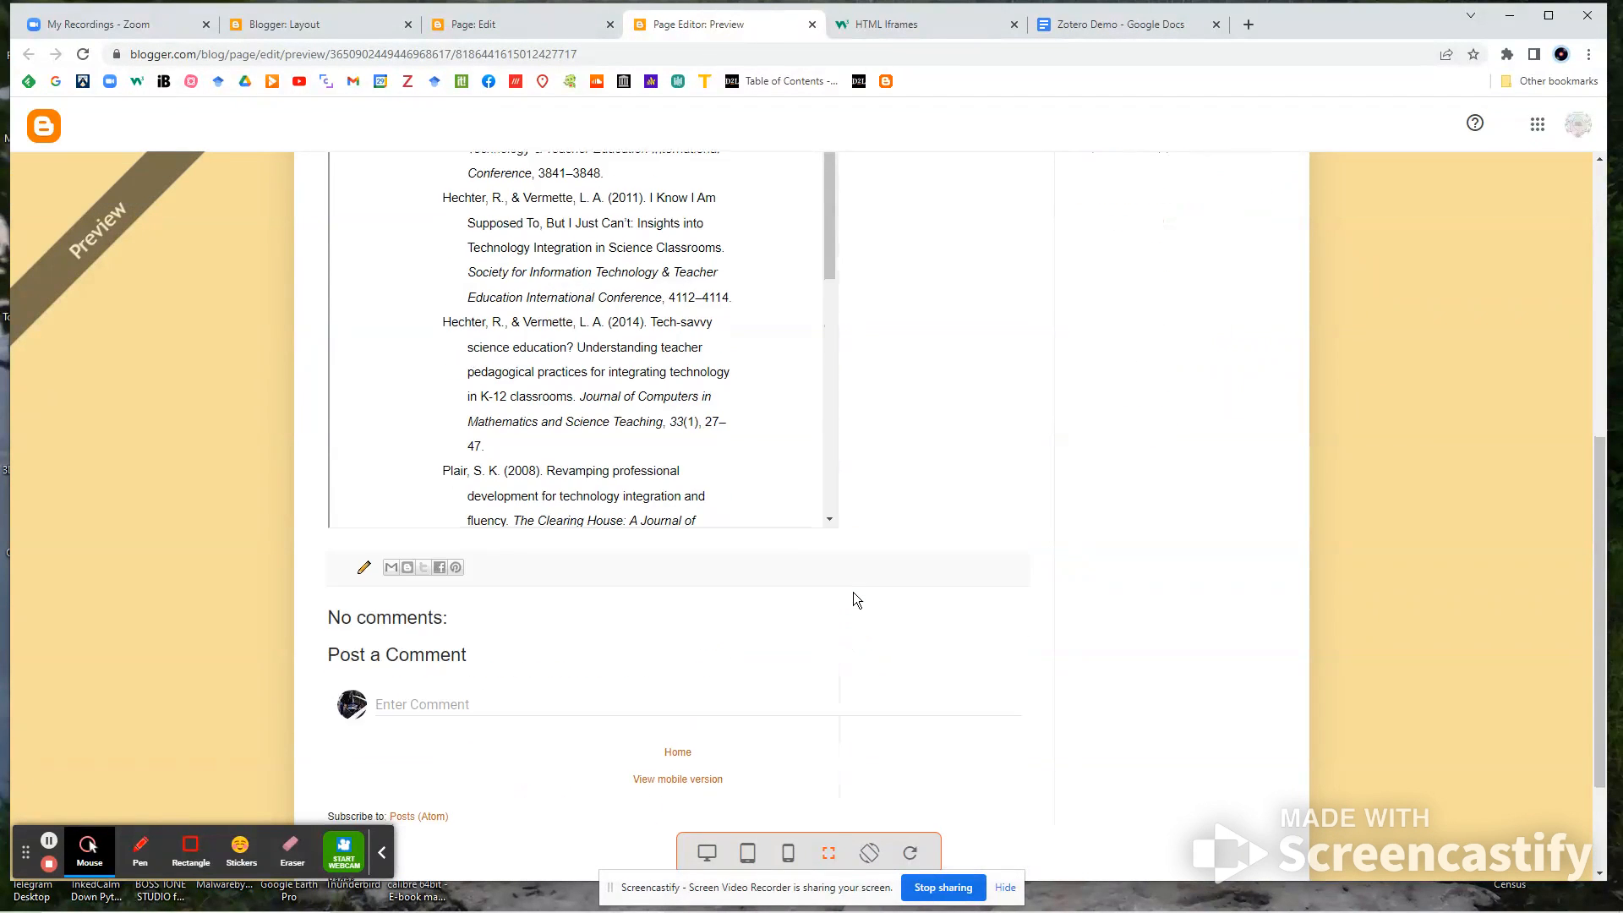
{"action": "scroll", "coordinate": [853, 592], "scroll_direction": "up", "scroll_amount": 7}
{"action": "scroll", "coordinate": [854, 592], "scroll_direction": "down", "scroll_amount": 4}
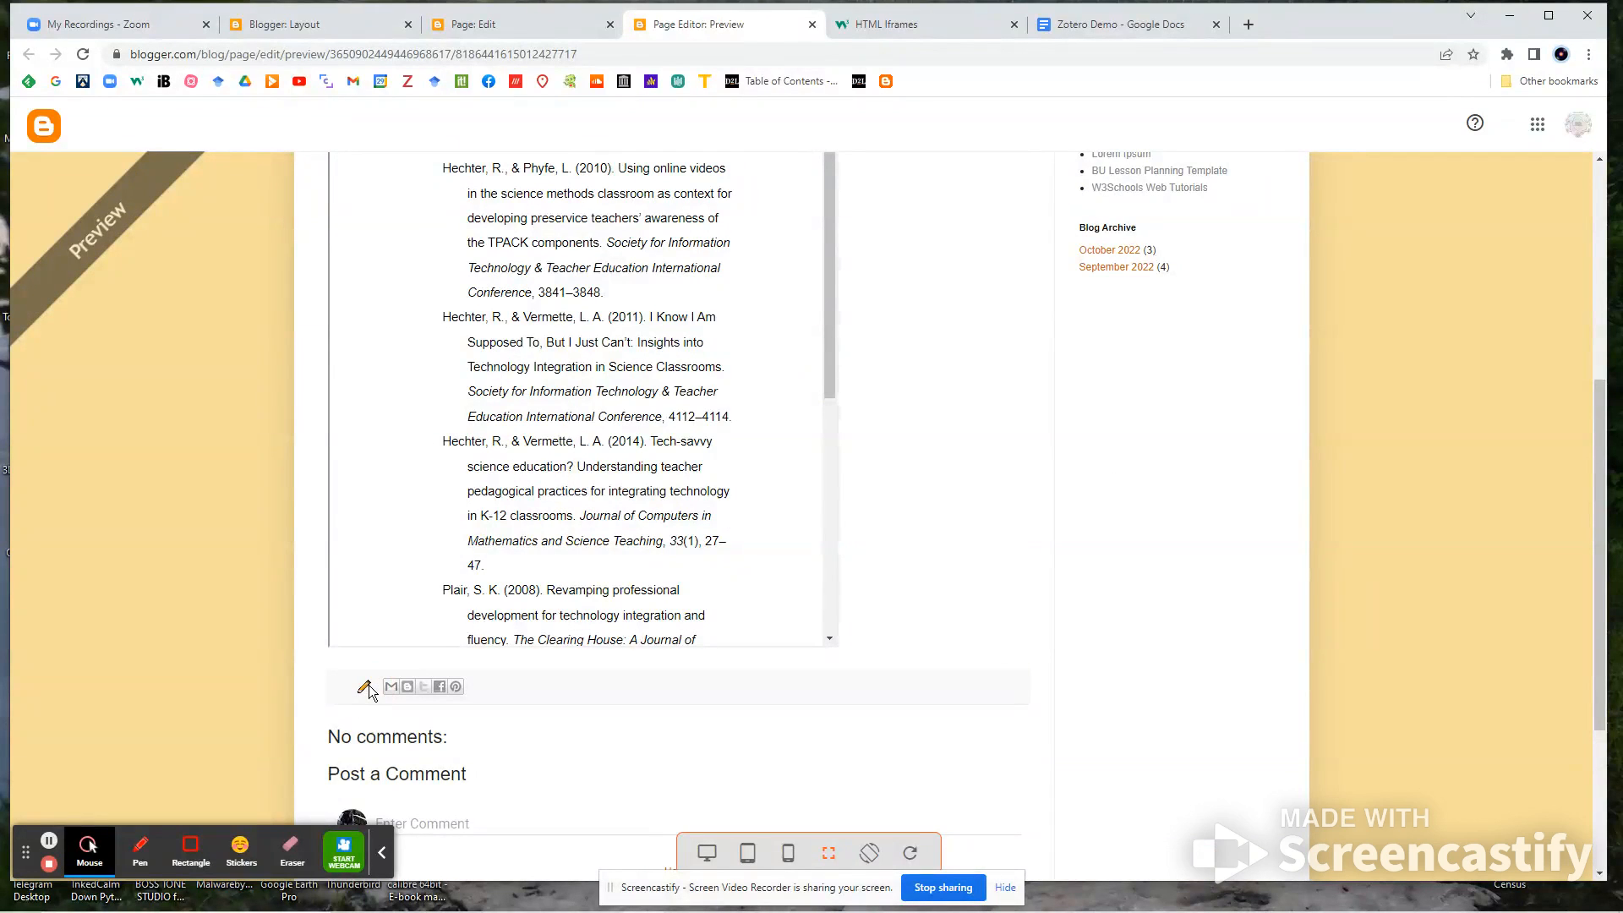
{"action": "left_click", "coordinate": [812, 24]}
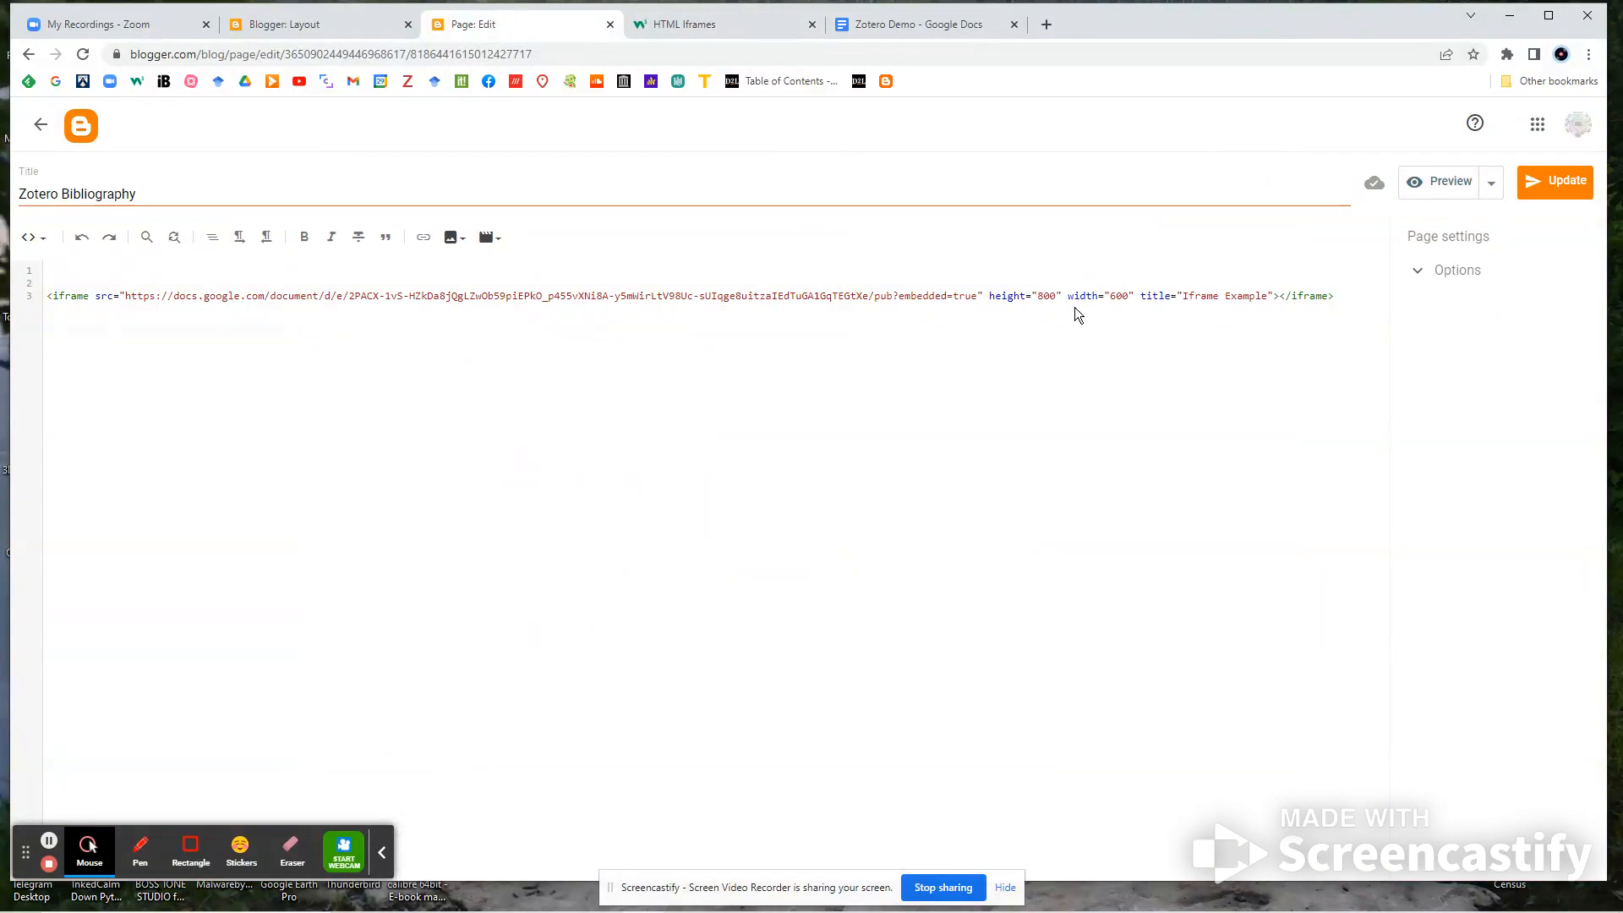
Step: Set the iframe's width to 800 and update the Zotero Bibliography page
{"action": "left_click", "coordinate": [1114, 296]}
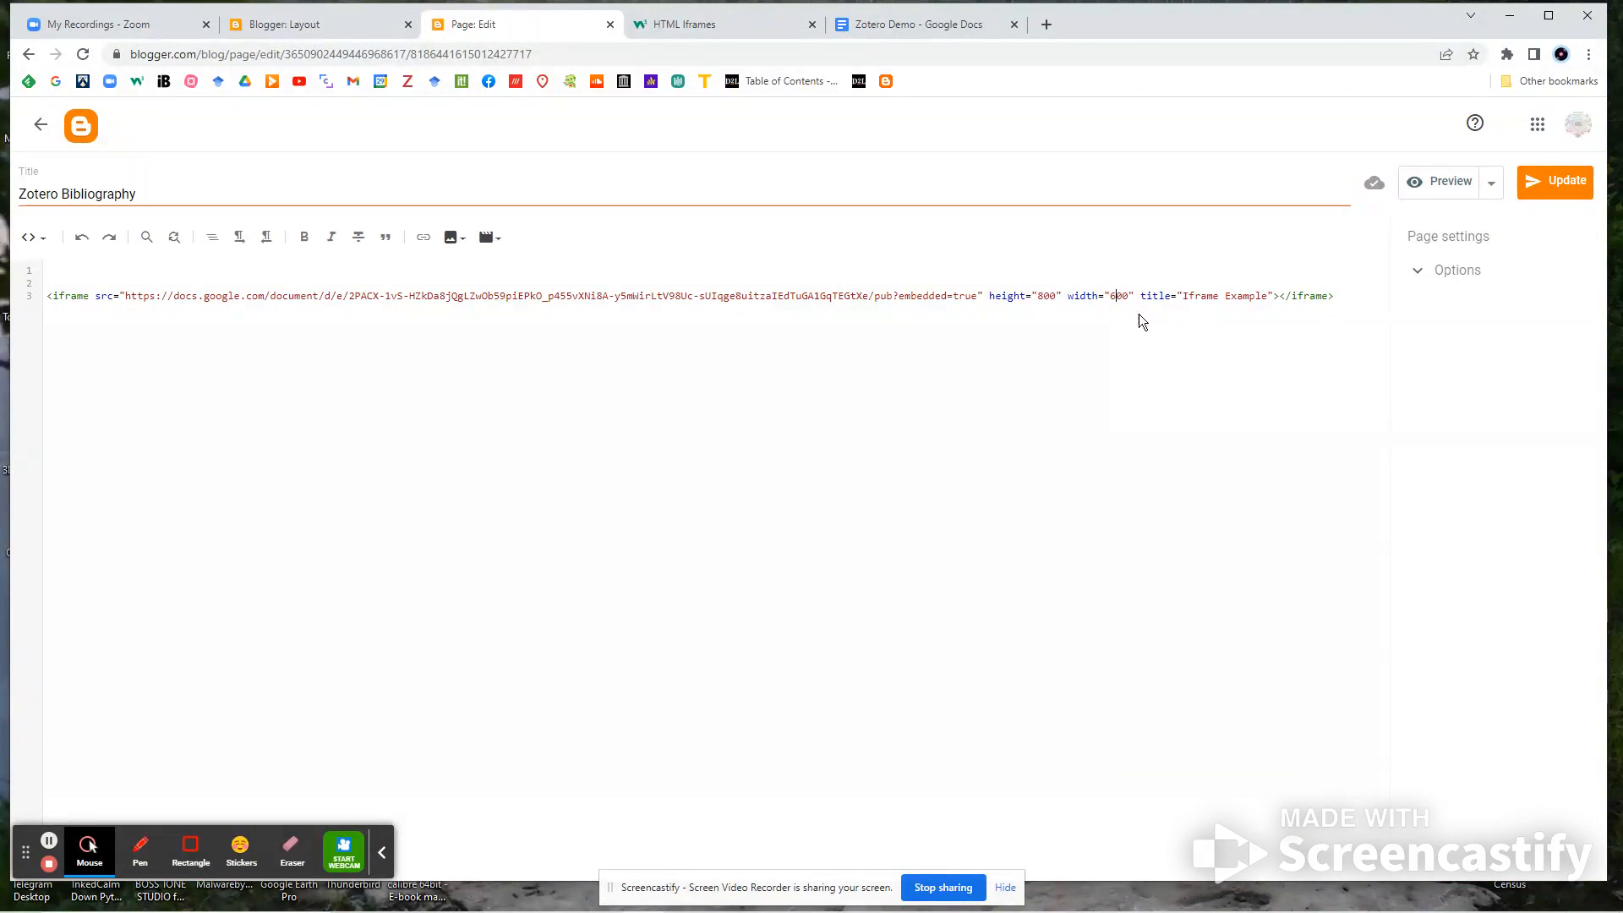
{"action": "key", "text": "BackSpace"}
{"action": "type", "text": "8"}
{"action": "left_click", "coordinate": [1558, 185]}
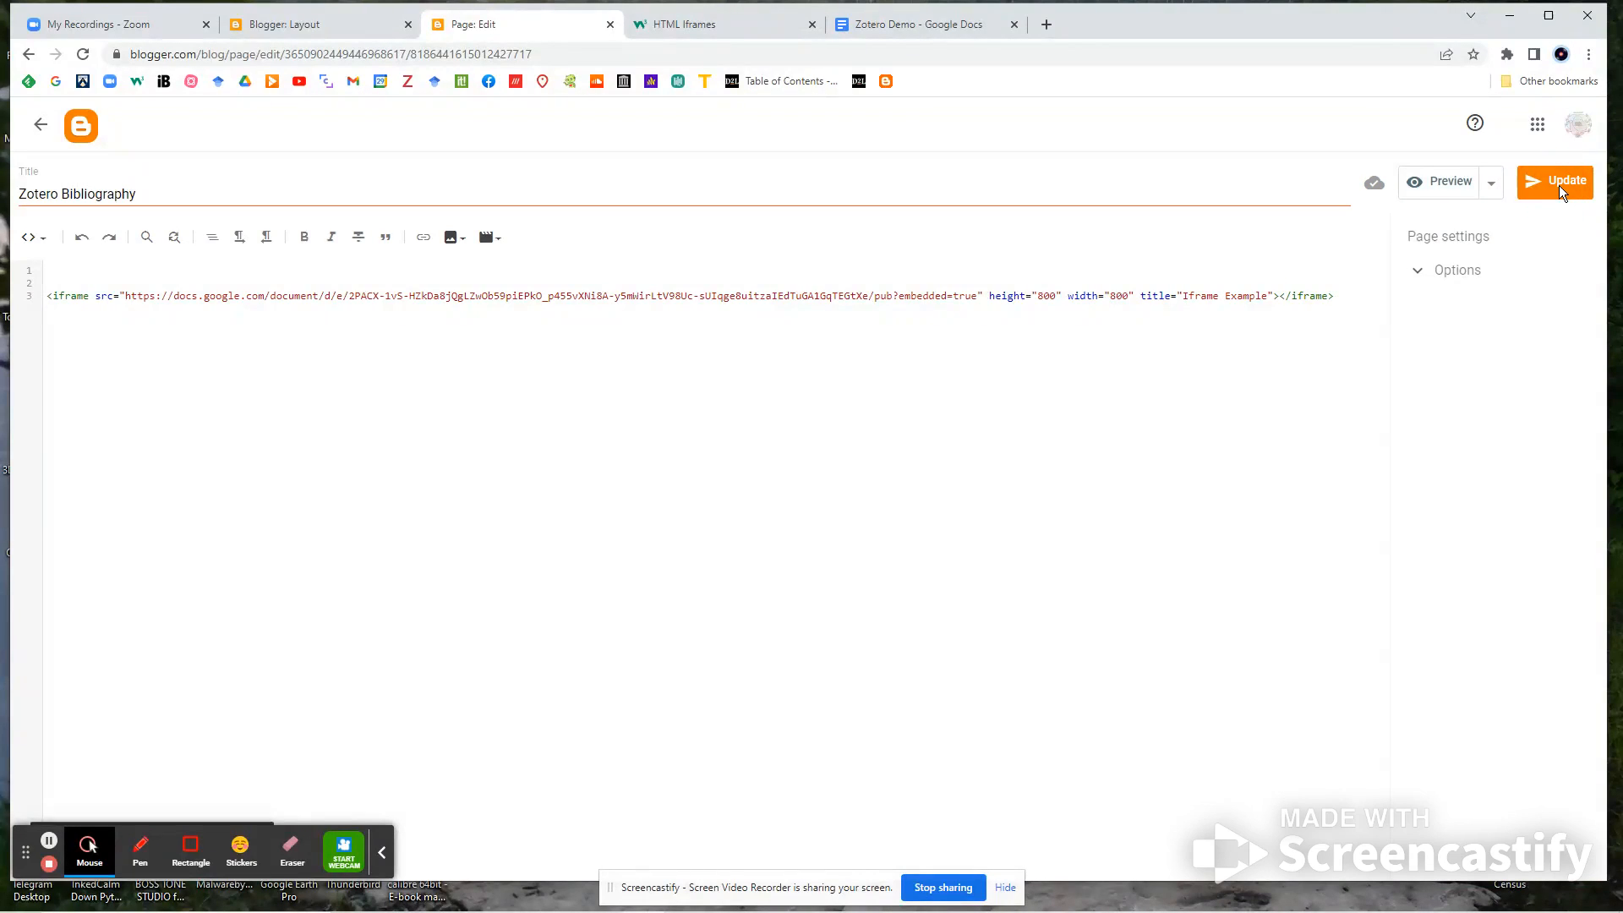
Step: Return to the blog's page list, view the published Zotero Bibliography page, and examine how the embedded document fits its frame
{"action": "left_click", "coordinate": [41, 124]}
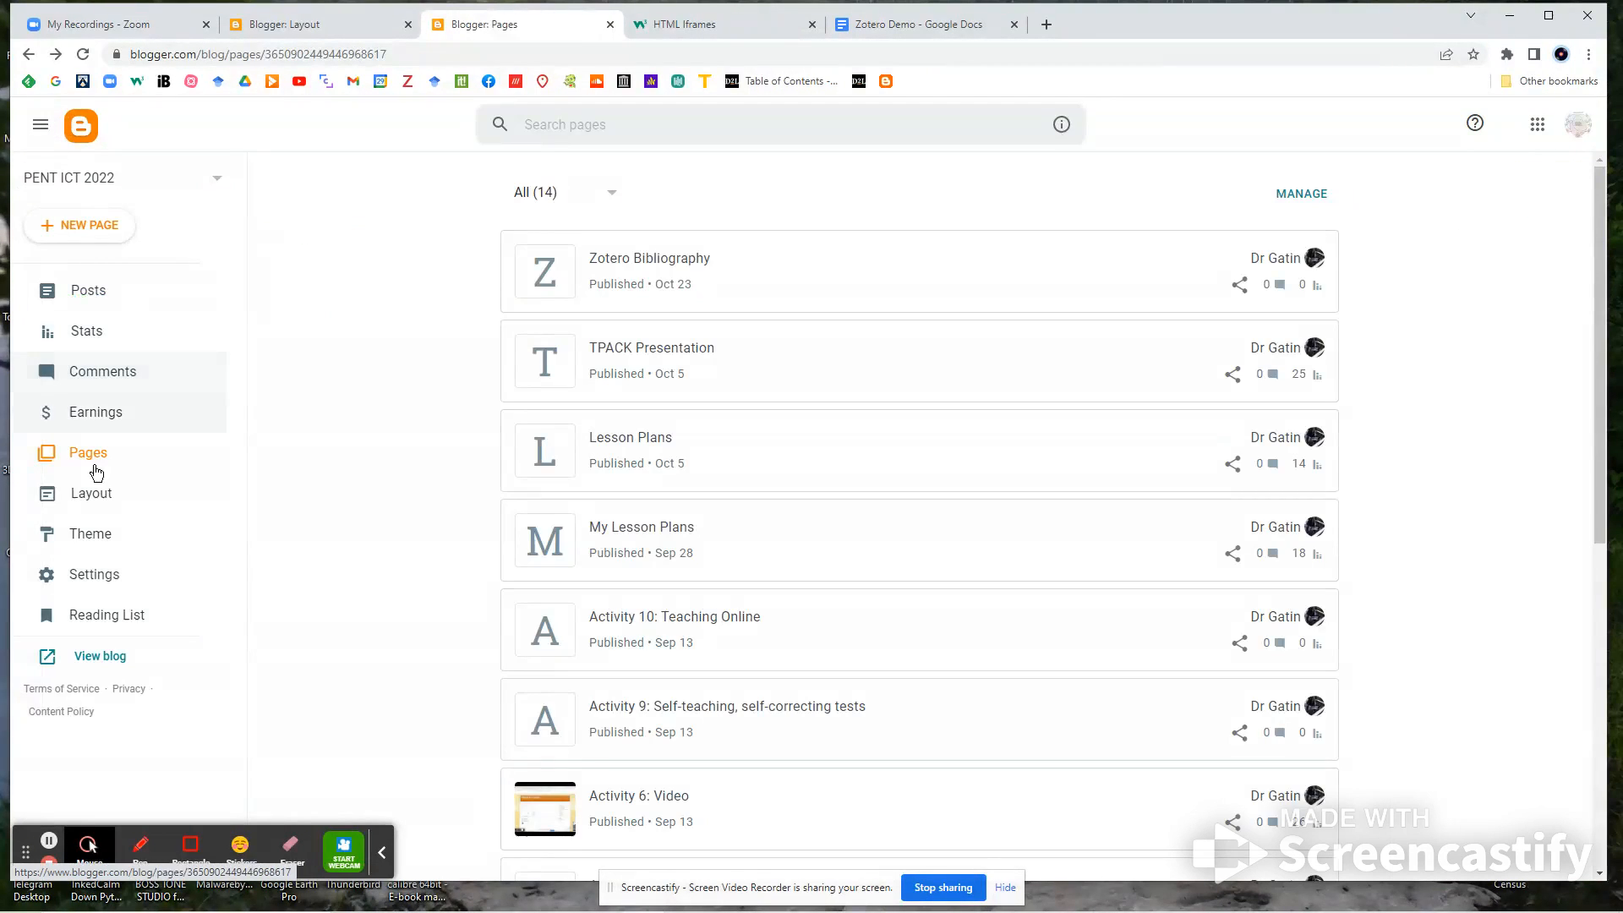
{"action": "mouse_move", "coordinate": [868, 302]}
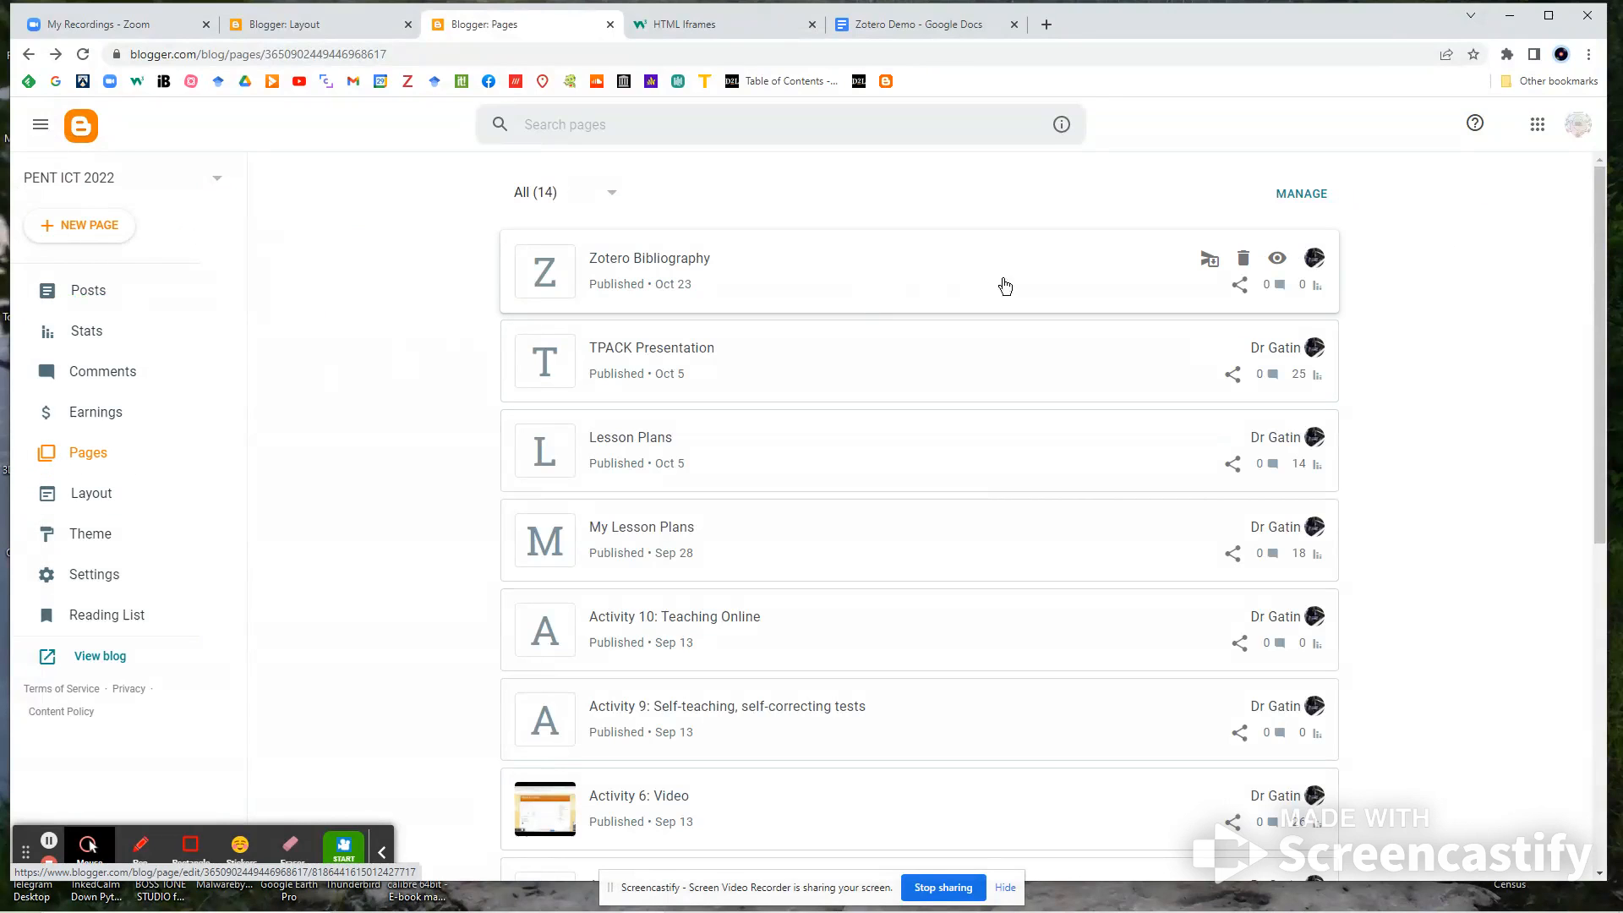
{"action": "left_click", "coordinate": [1277, 258]}
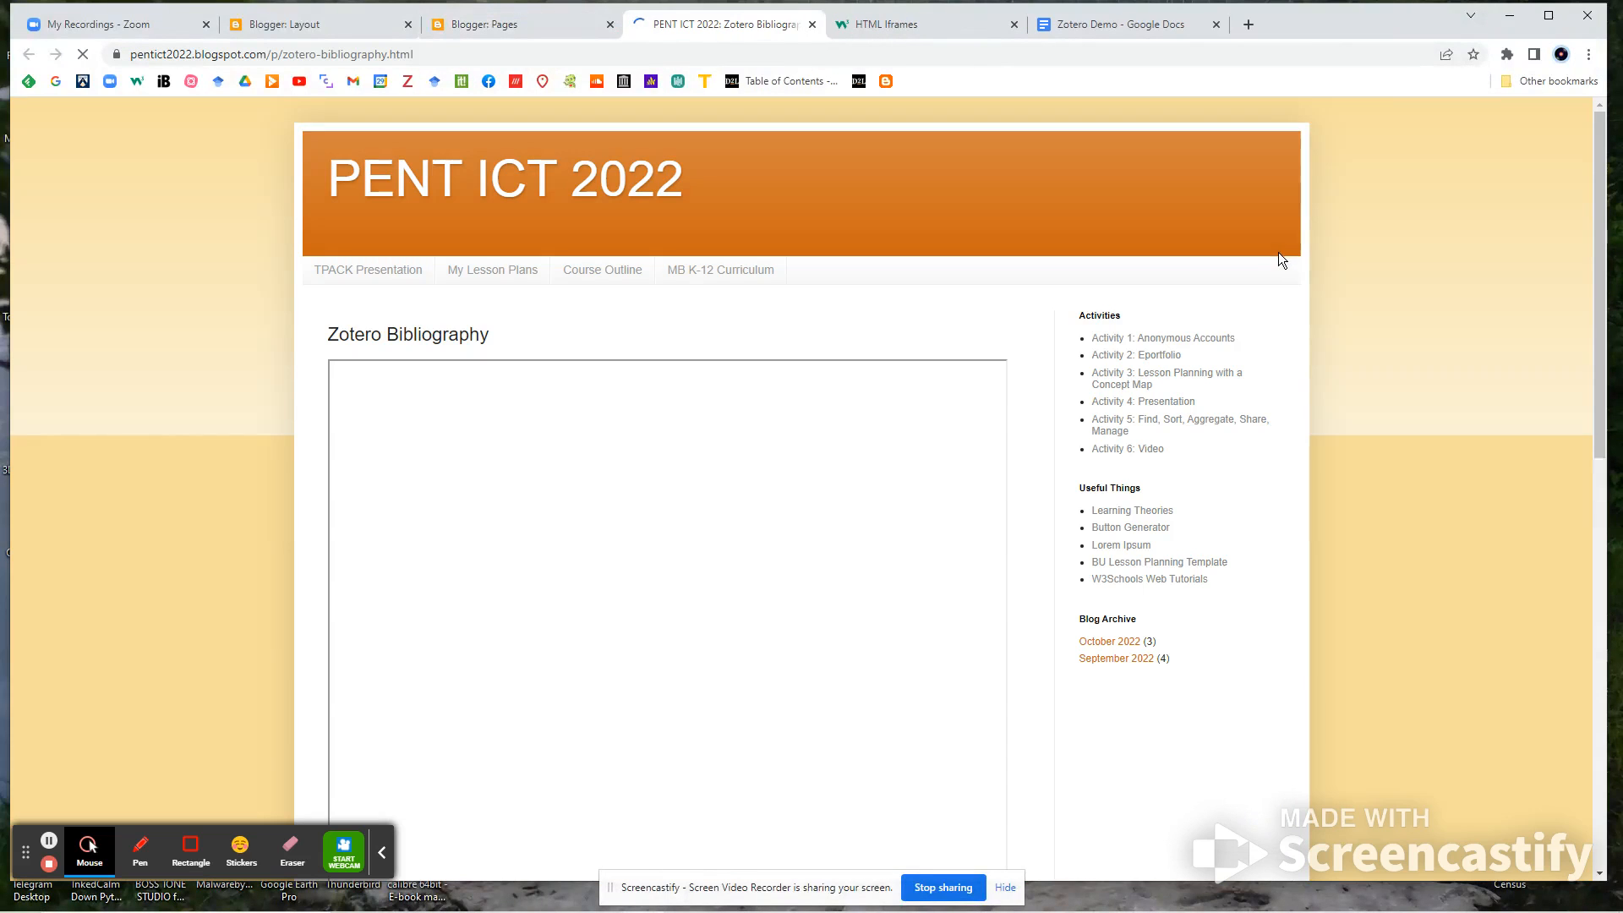
{"action": "scroll", "coordinate": [925, 382], "scroll_direction": "down", "scroll_amount": 4}
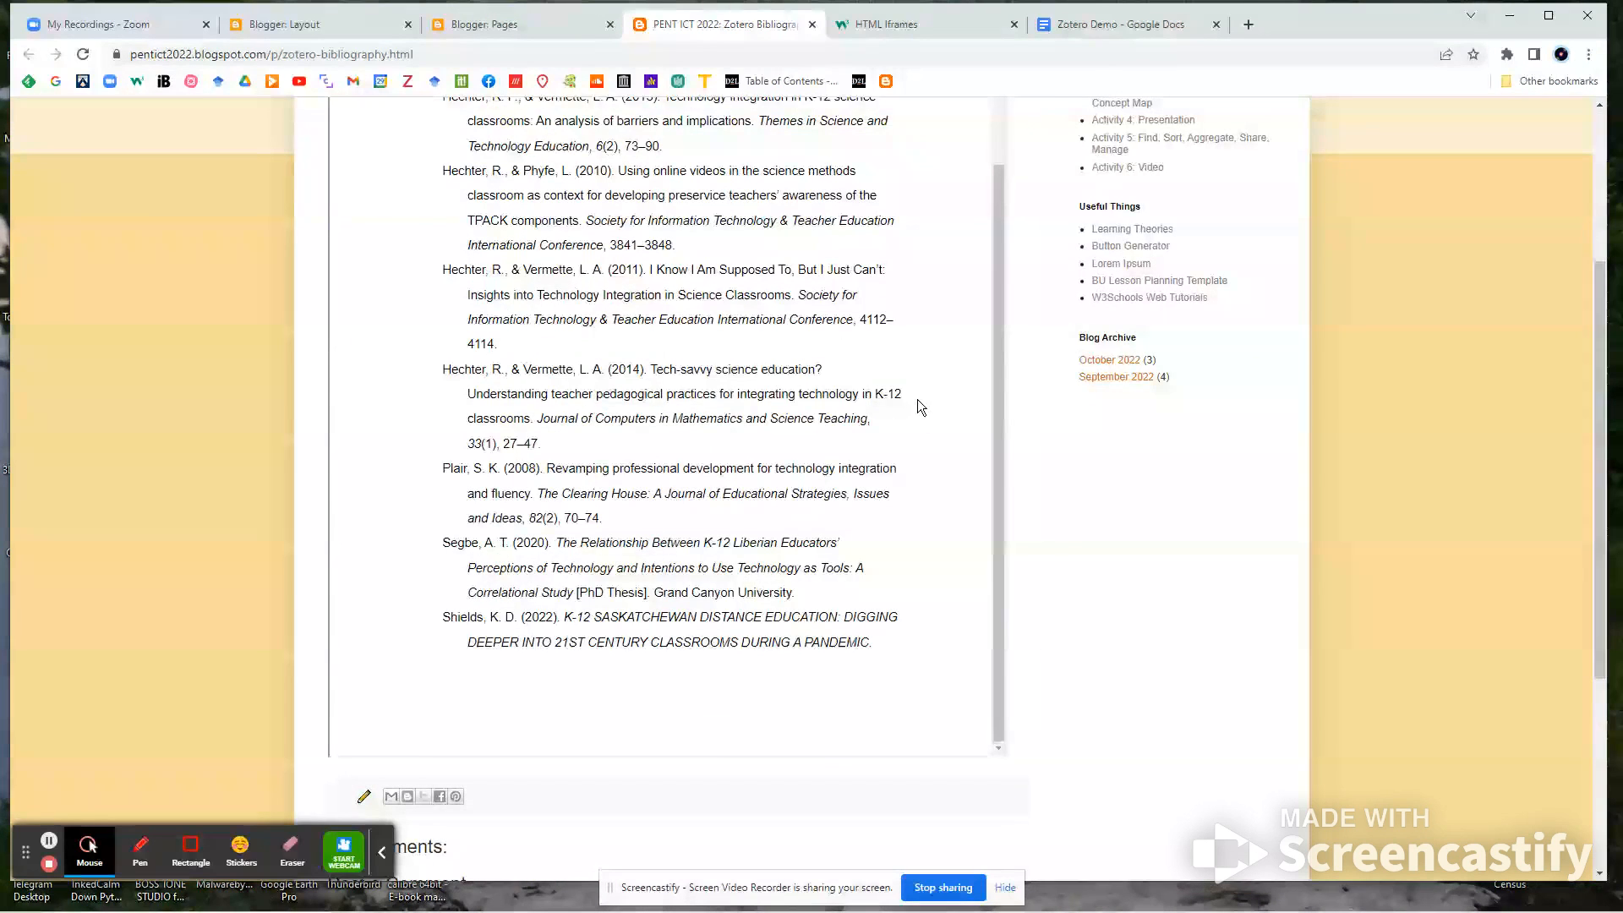
{"action": "left_click_drag", "start_coordinate": [997, 433], "coordinate": [995, 335]}
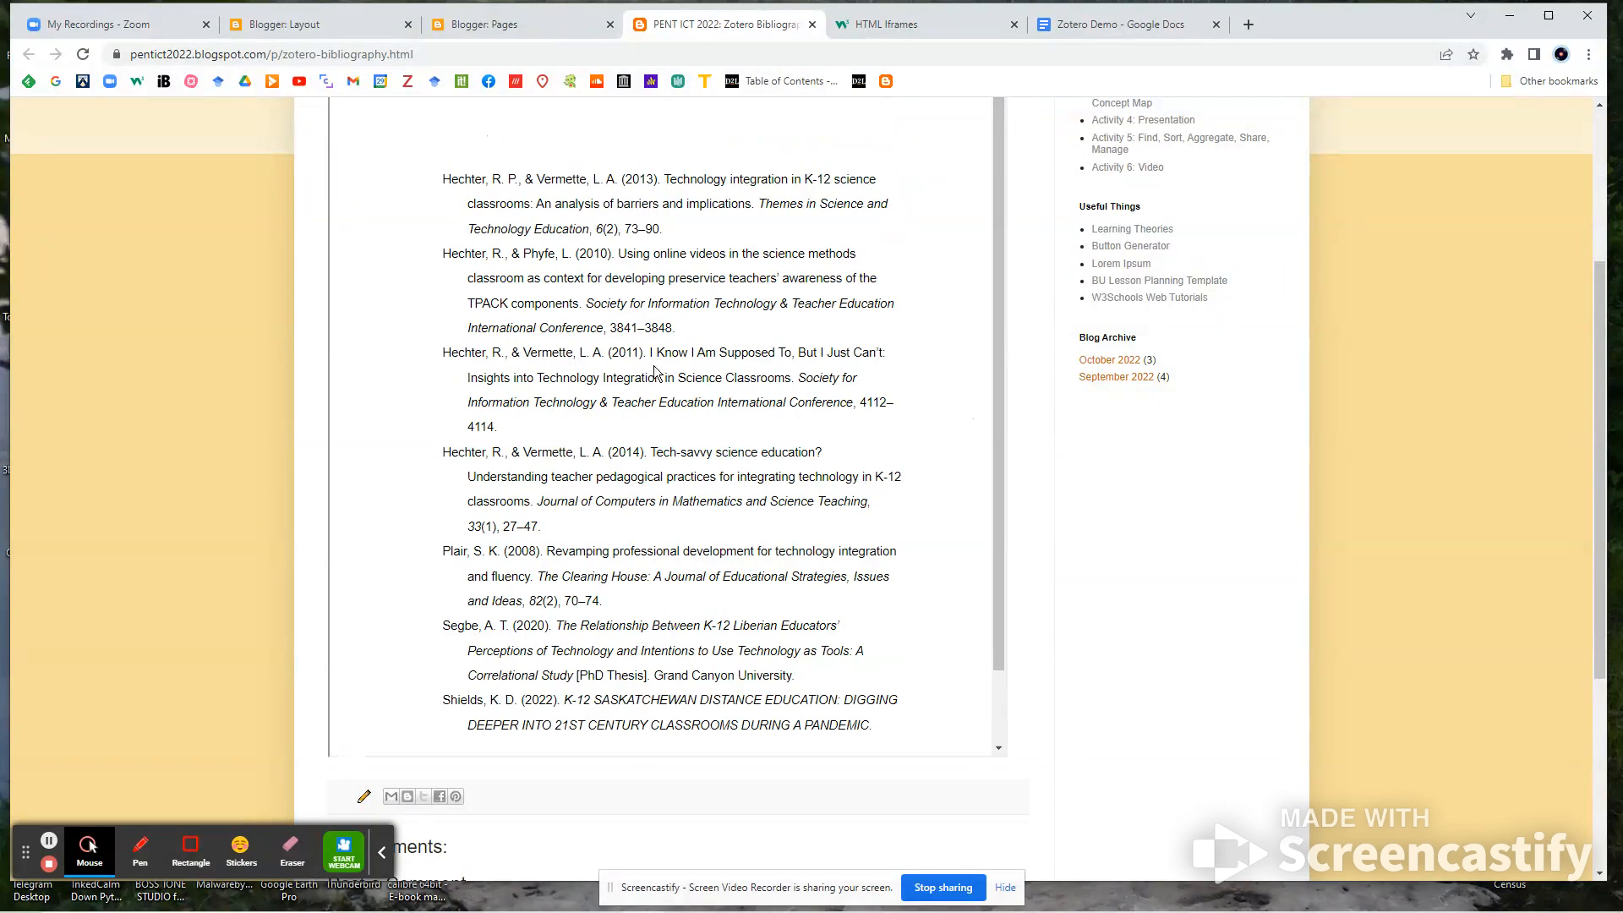
Step: Close the Publish to the web dialog in the Zotero Demo document in Google Docs and return to the published bibliography page
{"action": "left_click", "coordinate": [1098, 24]}
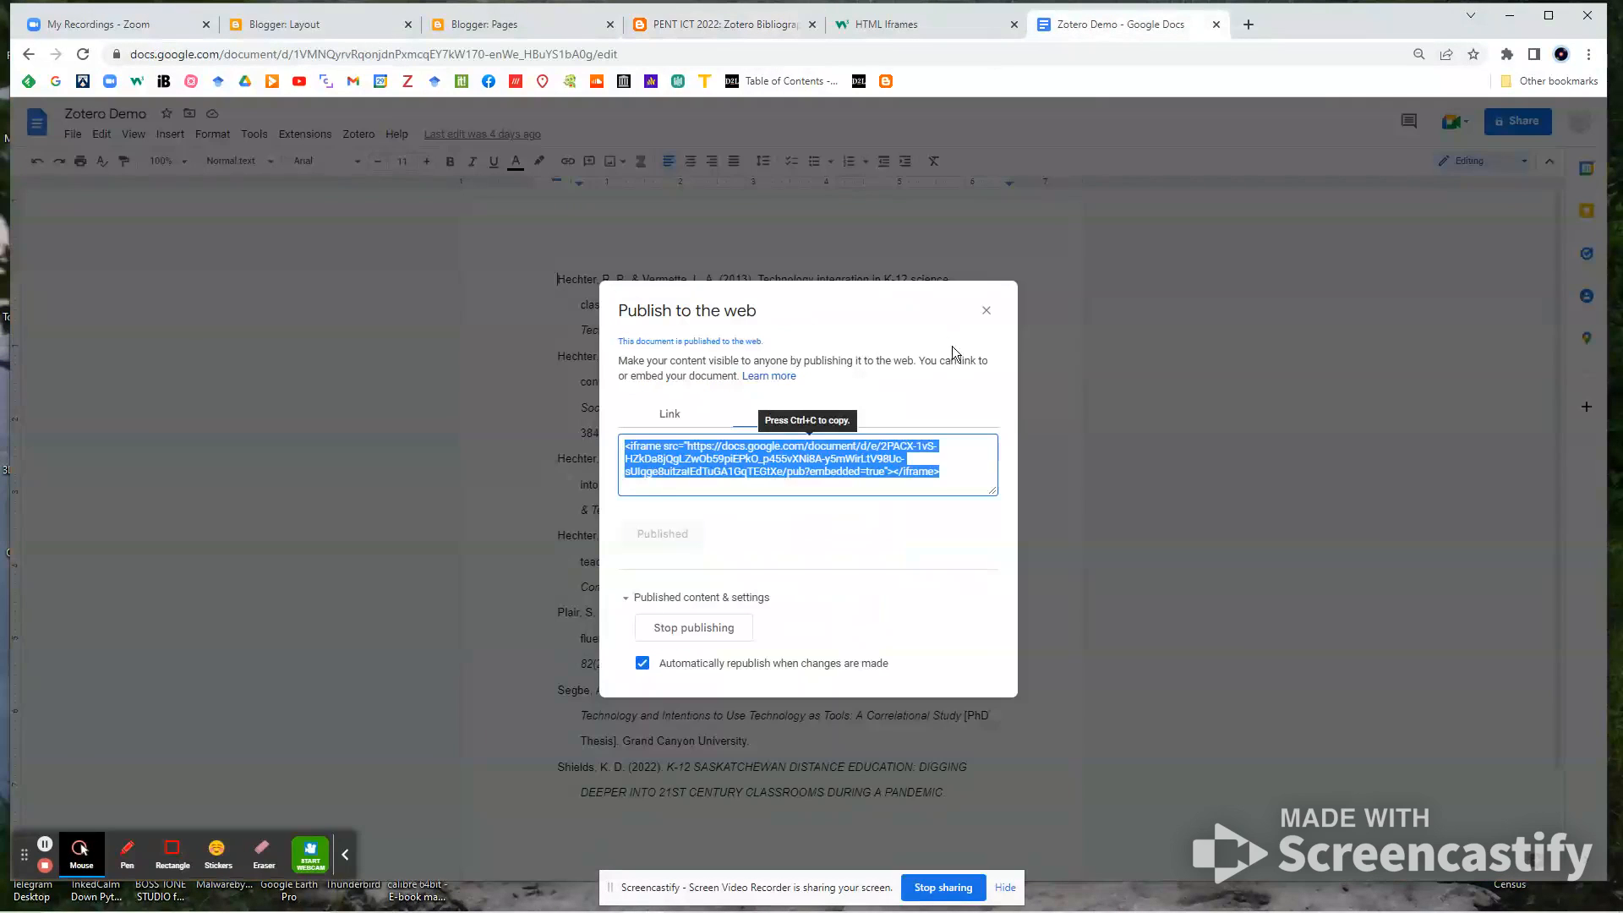
{"action": "left_click", "coordinate": [987, 311]}
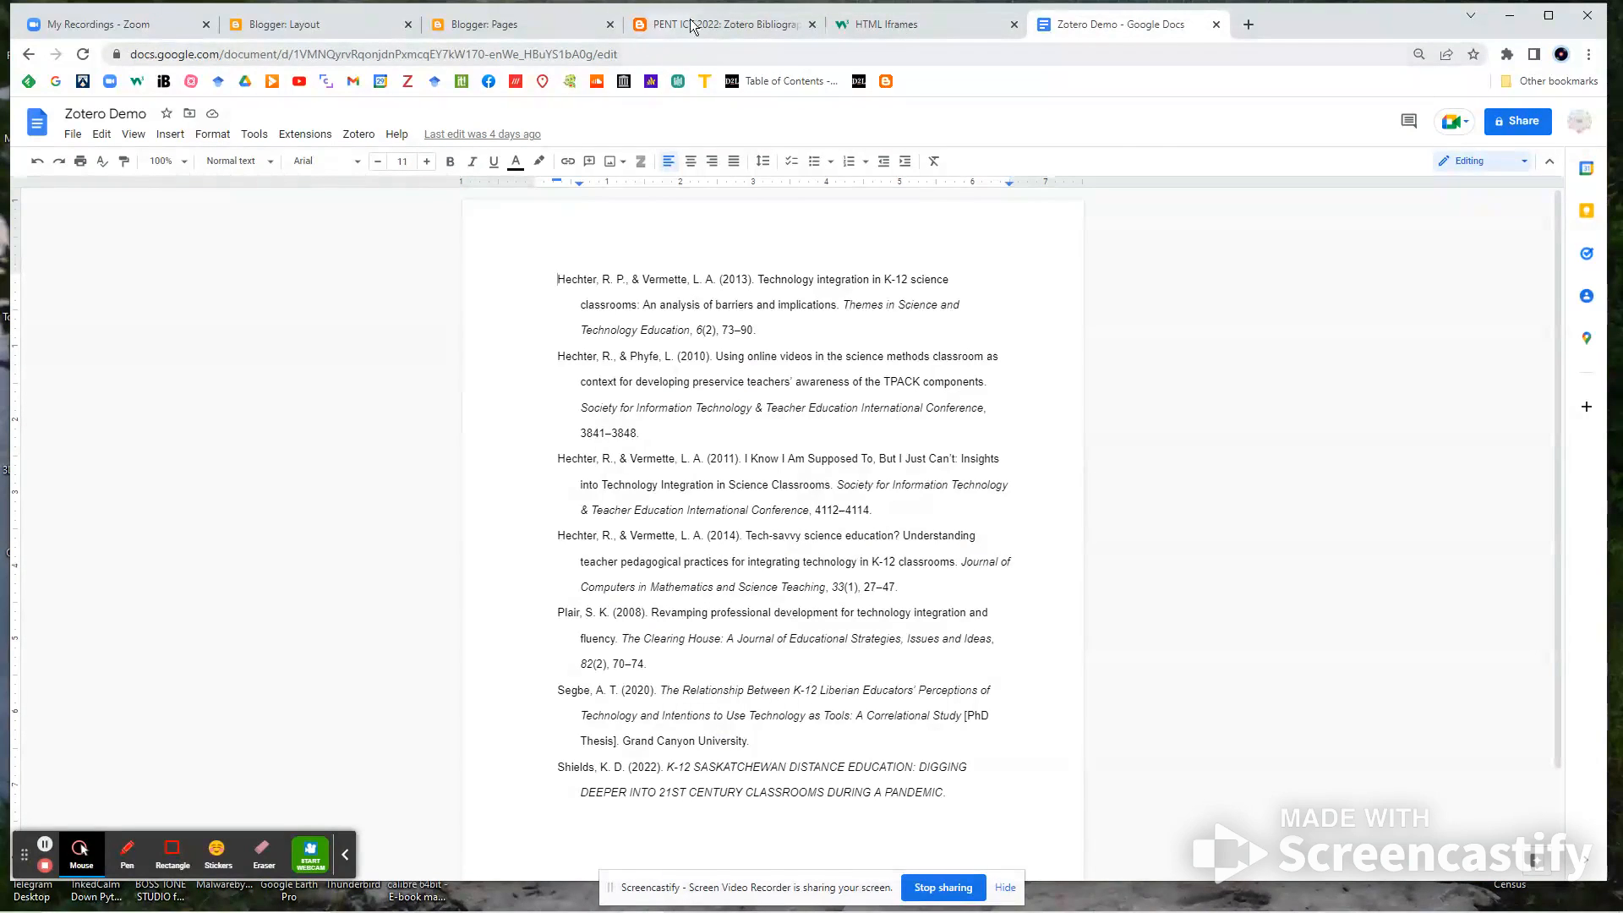
{"action": "left_click", "coordinate": [729, 25]}
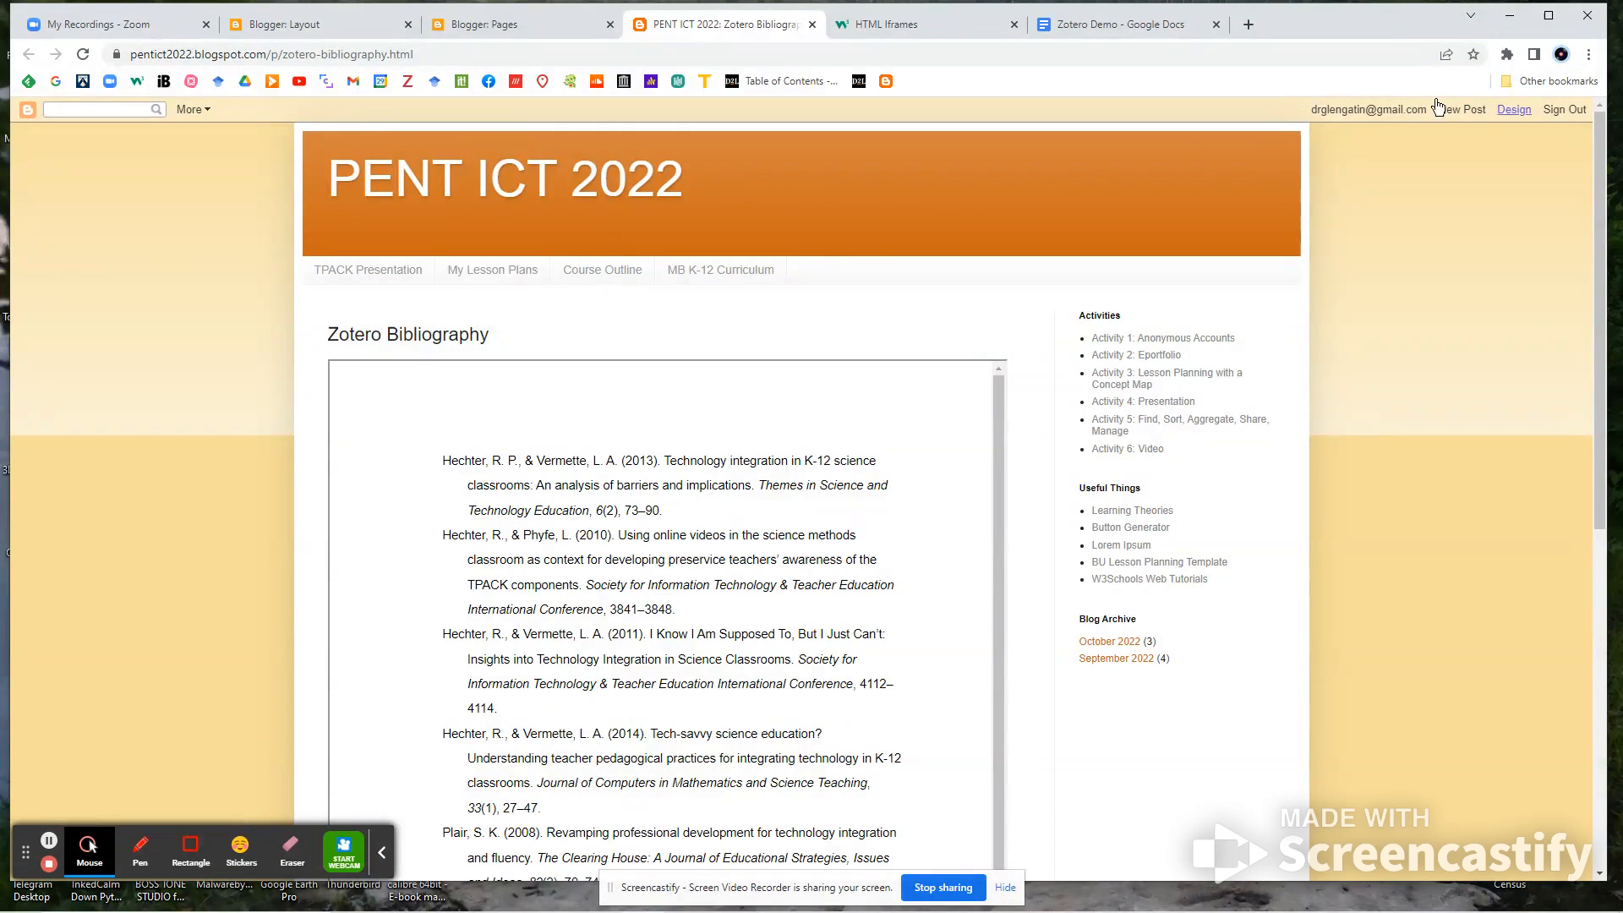
Step: Go to the blog's layout in Blogger and open the Cross-Column Pages gadget for editing
{"action": "left_click", "coordinate": [505, 24]}
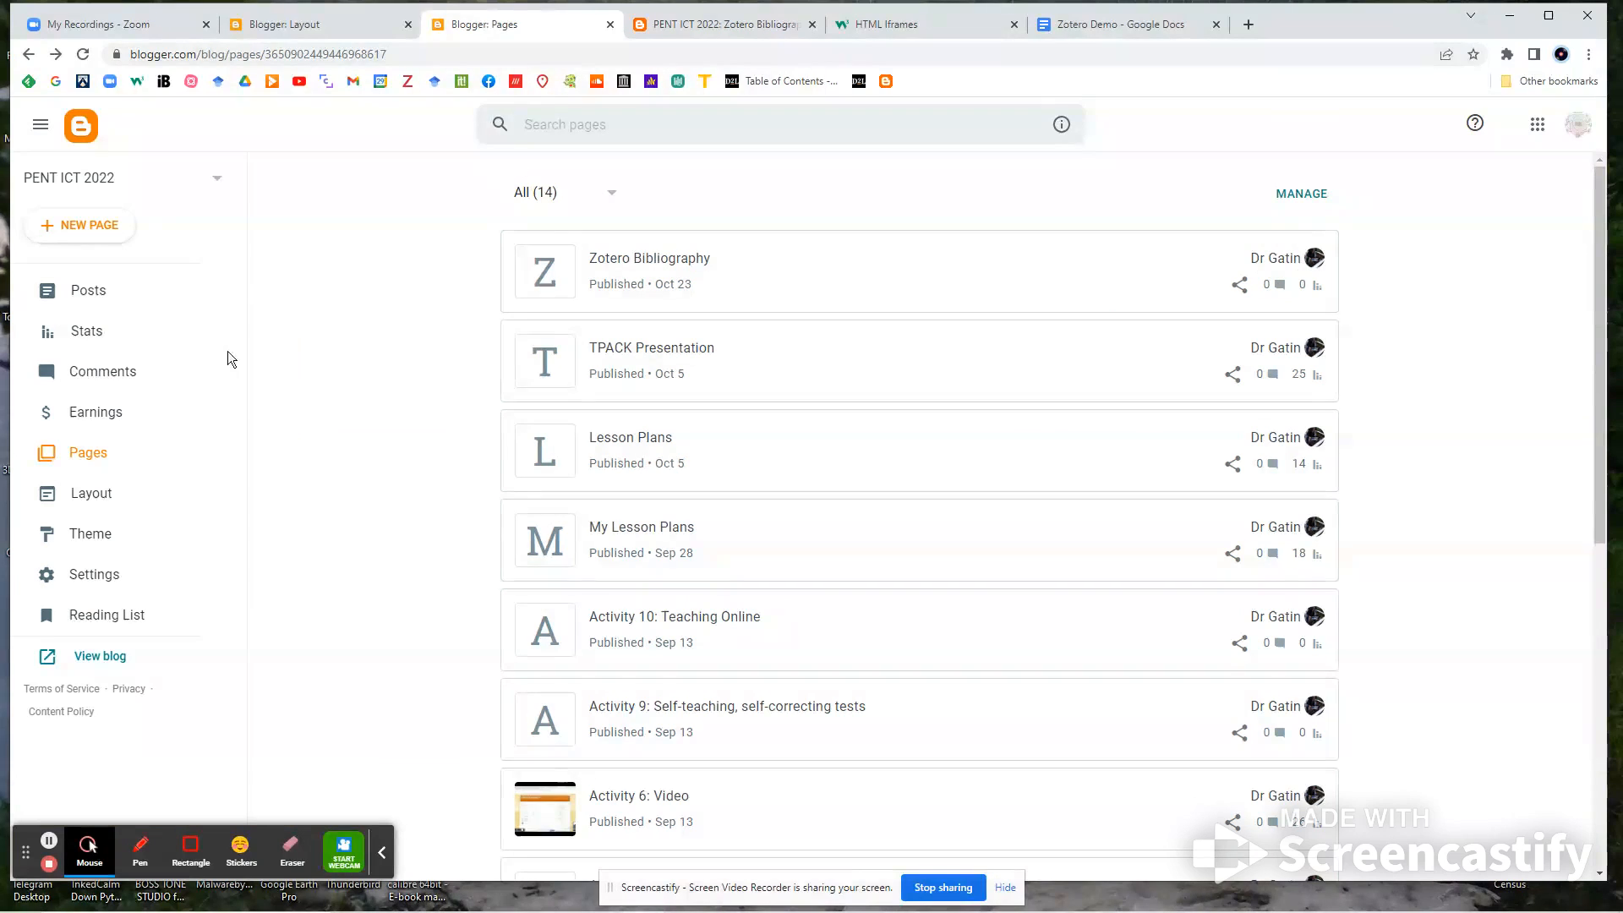
{"action": "left_click", "coordinate": [88, 498]}
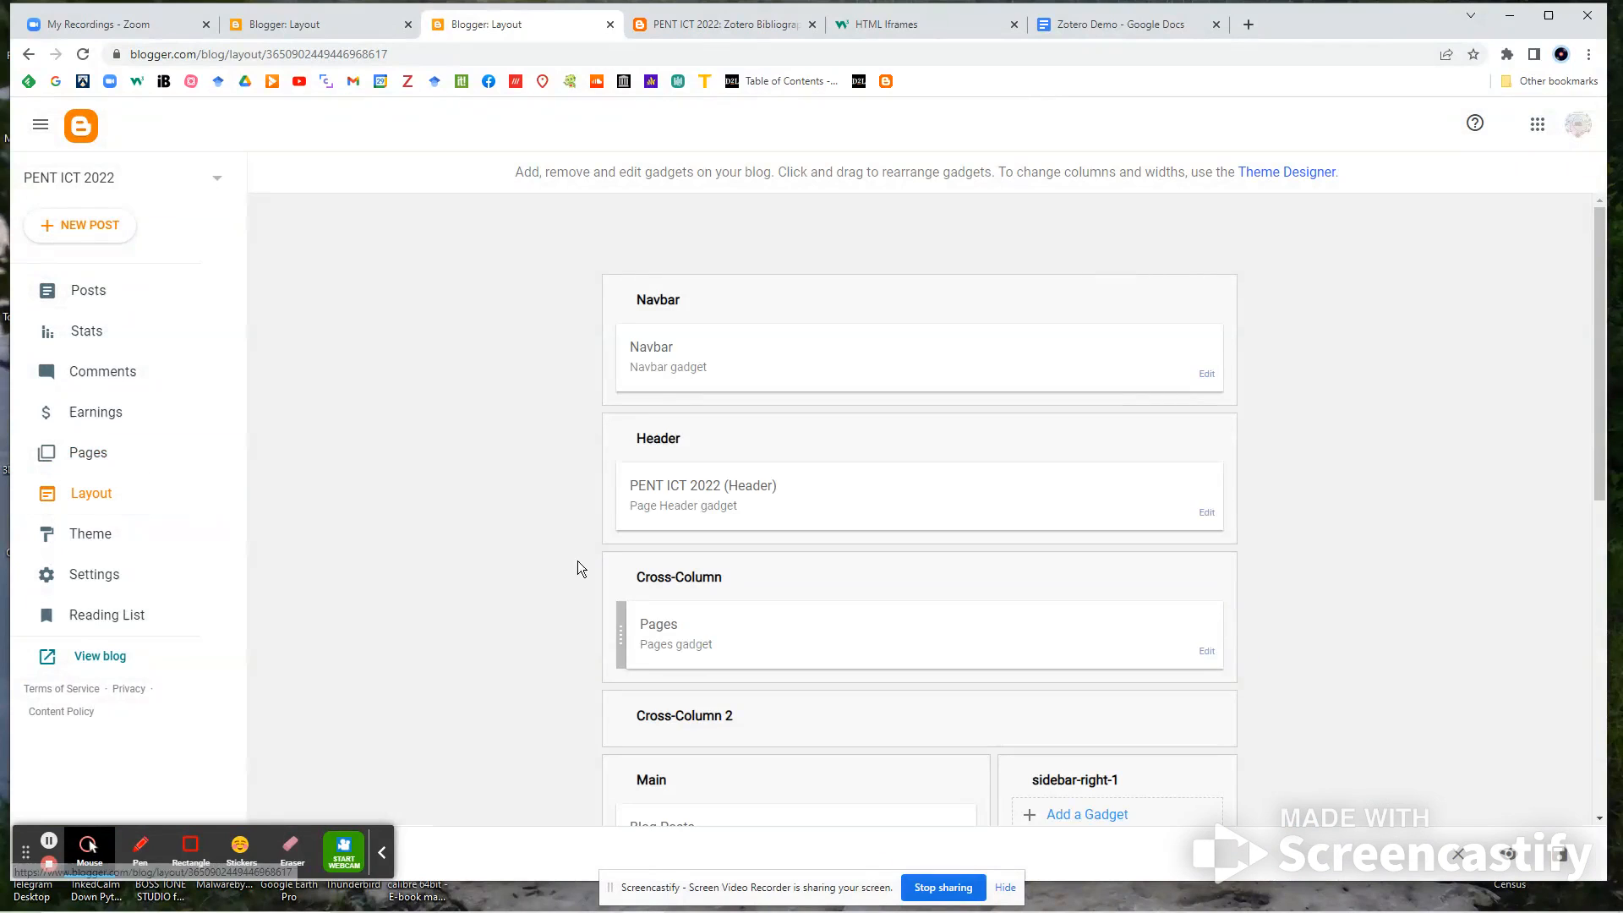
{"action": "scroll", "coordinate": [736, 562], "scroll_direction": "down", "scroll_amount": 3}
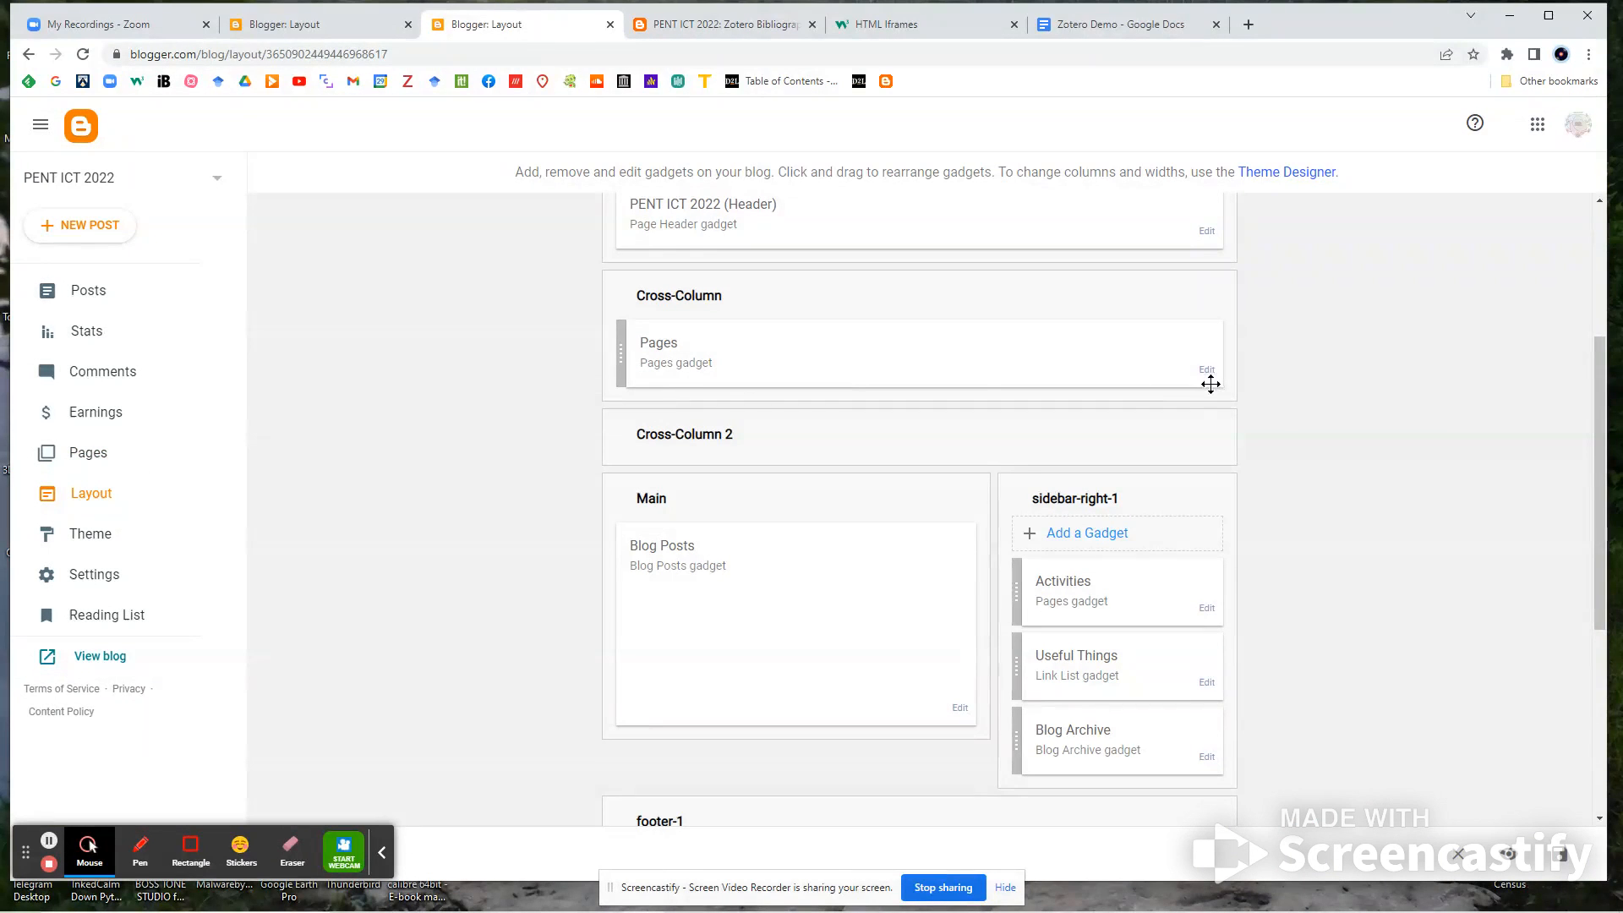
{"action": "left_click", "coordinate": [1207, 373]}
Step: Add the existing Zotero Bibliography page as a new item at the end of the page list
{"action": "left_click_drag", "start_coordinate": [1020, 485], "coordinate": [1015, 588]}
{"action": "left_click", "coordinate": [939, 570]}
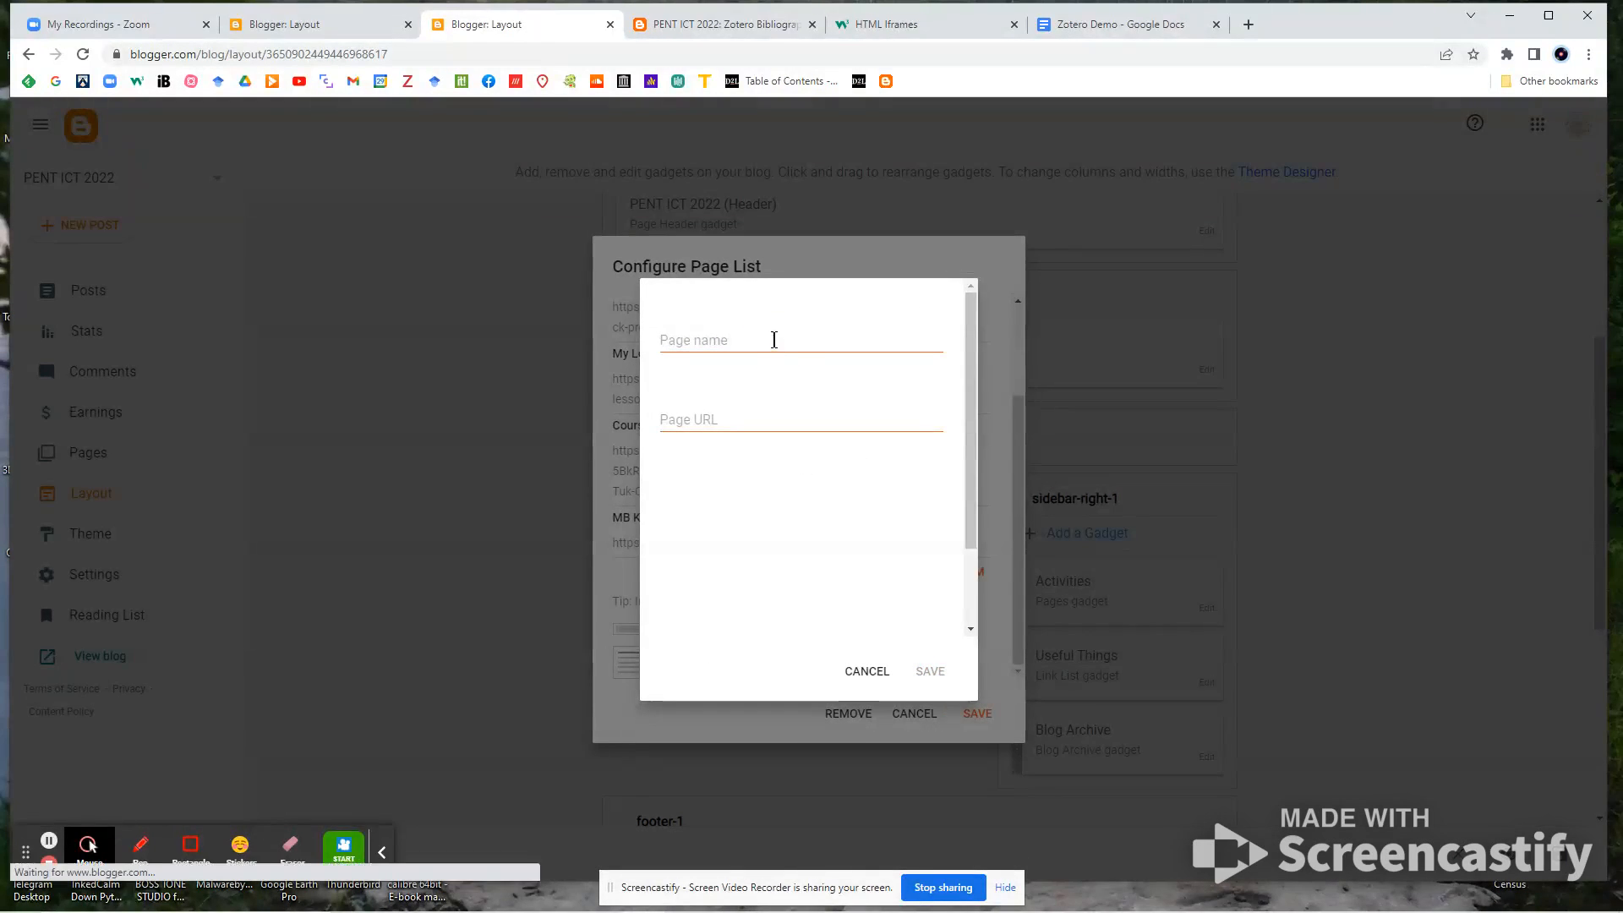
{"action": "left_click", "coordinate": [773, 340]}
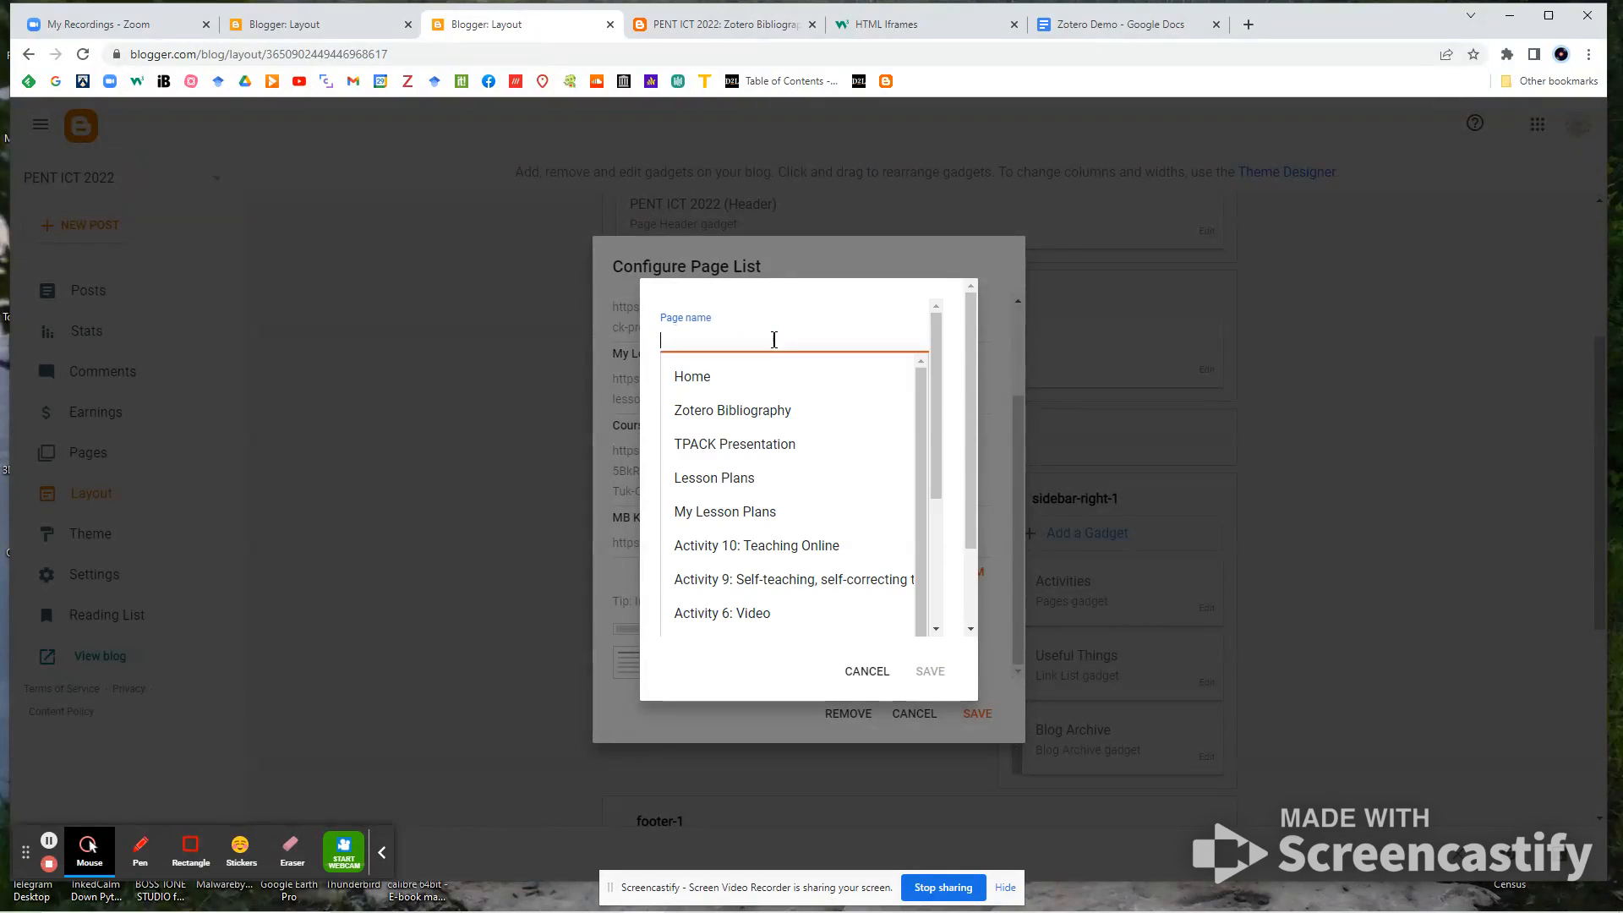
{"action": "left_click", "coordinate": [761, 411]}
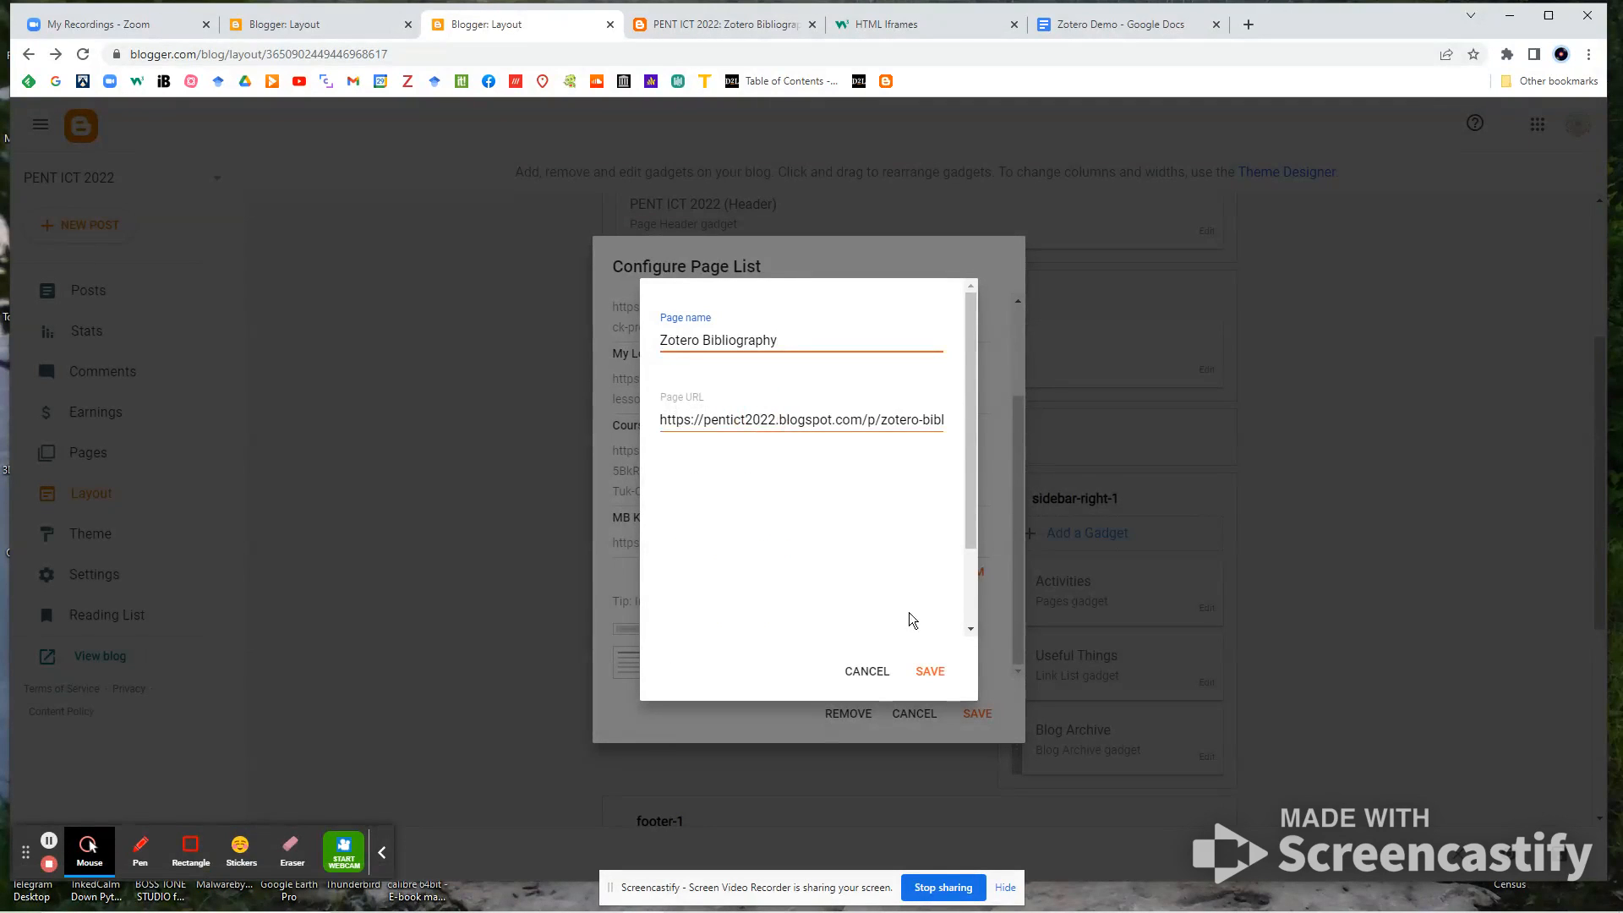
{"action": "left_click", "coordinate": [930, 670]}
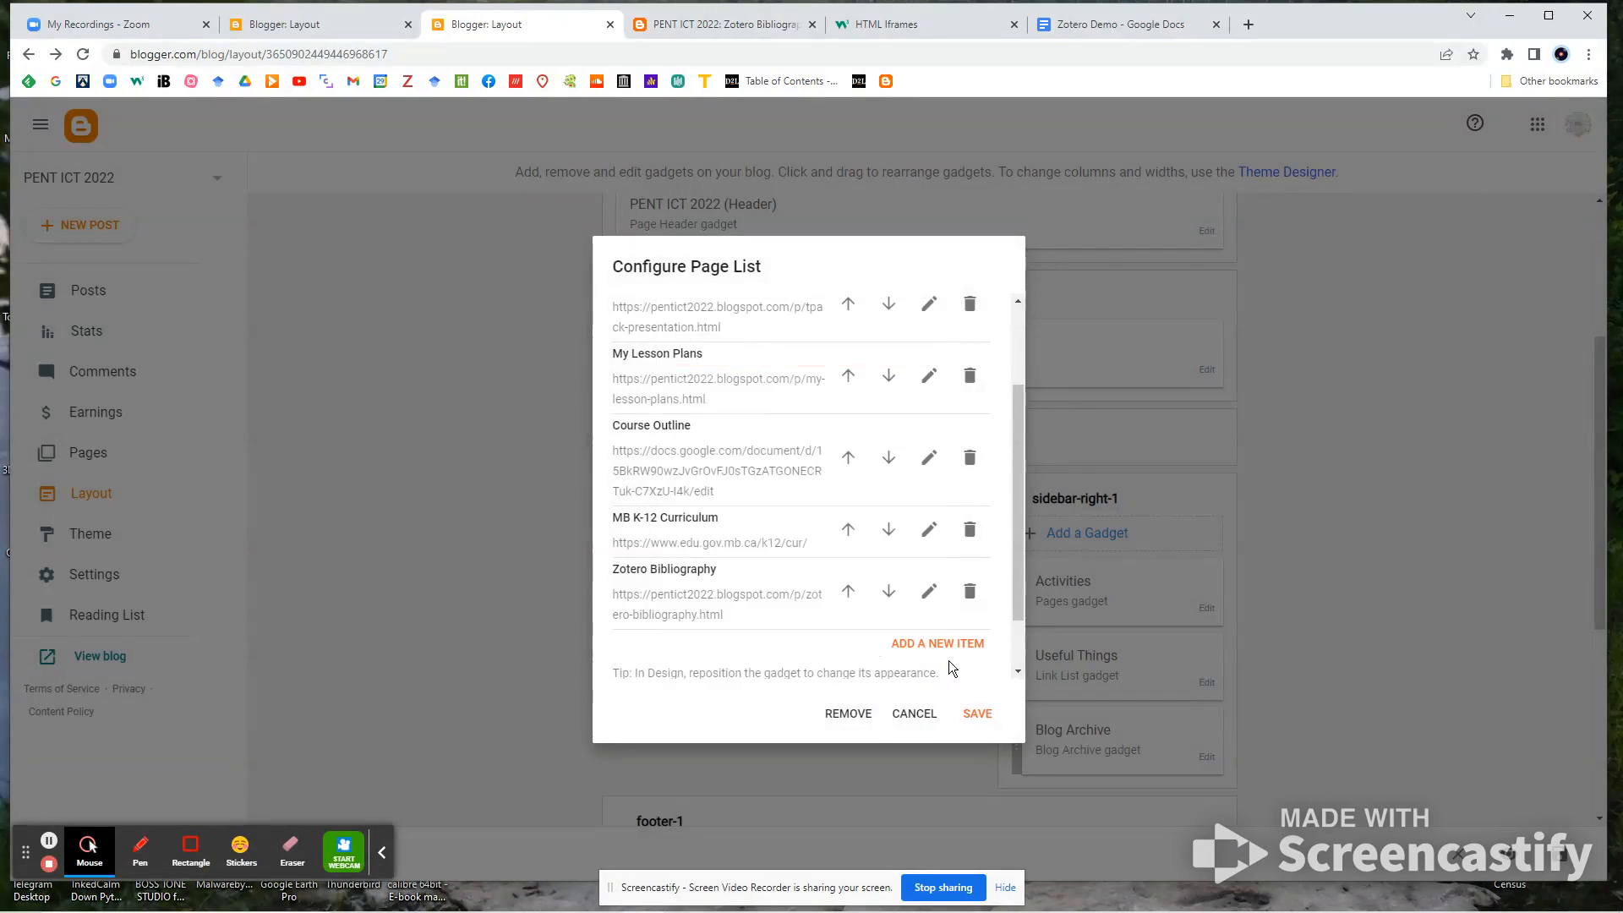
Step: Save the Pages gadget's configuration and open the live blog
{"action": "left_click", "coordinate": [986, 717]}
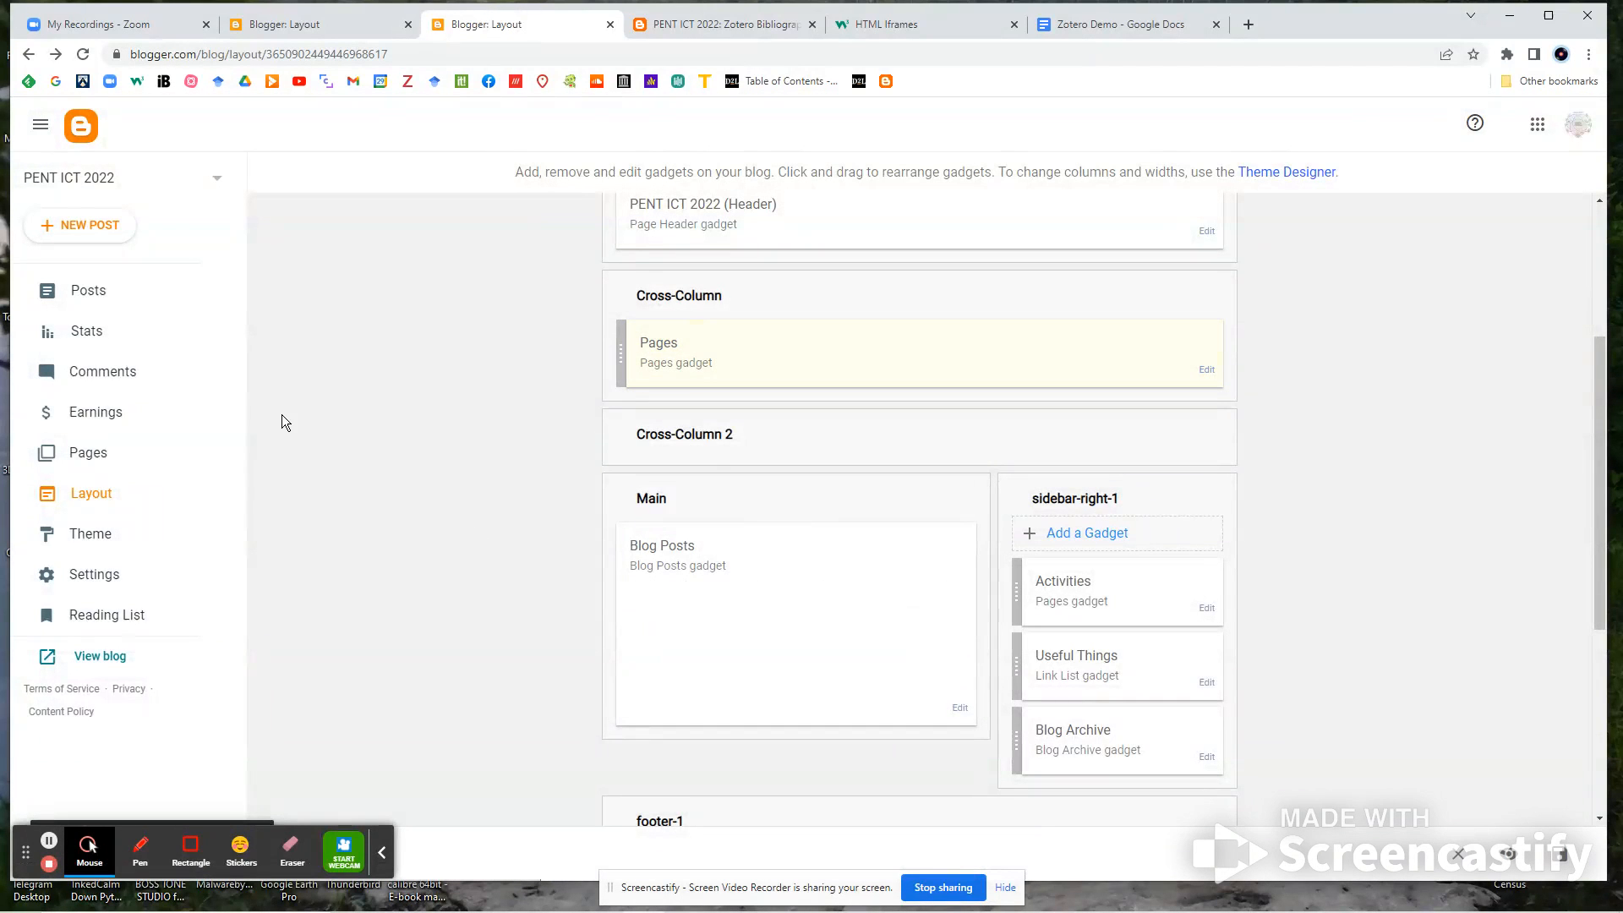
{"action": "left_click", "coordinate": [108, 657]}
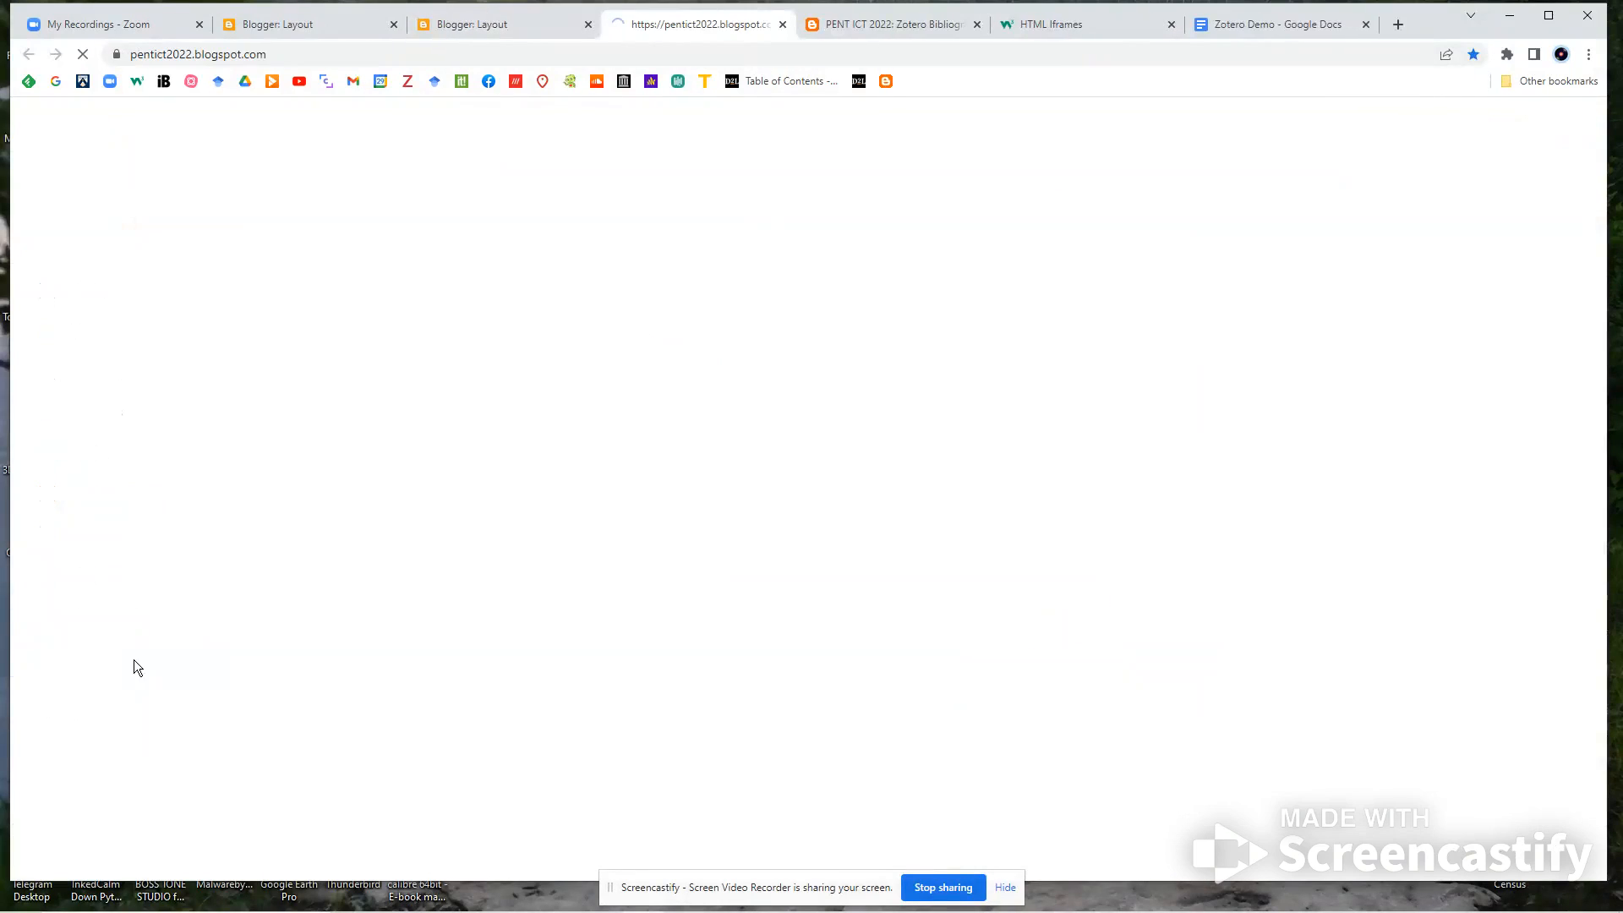